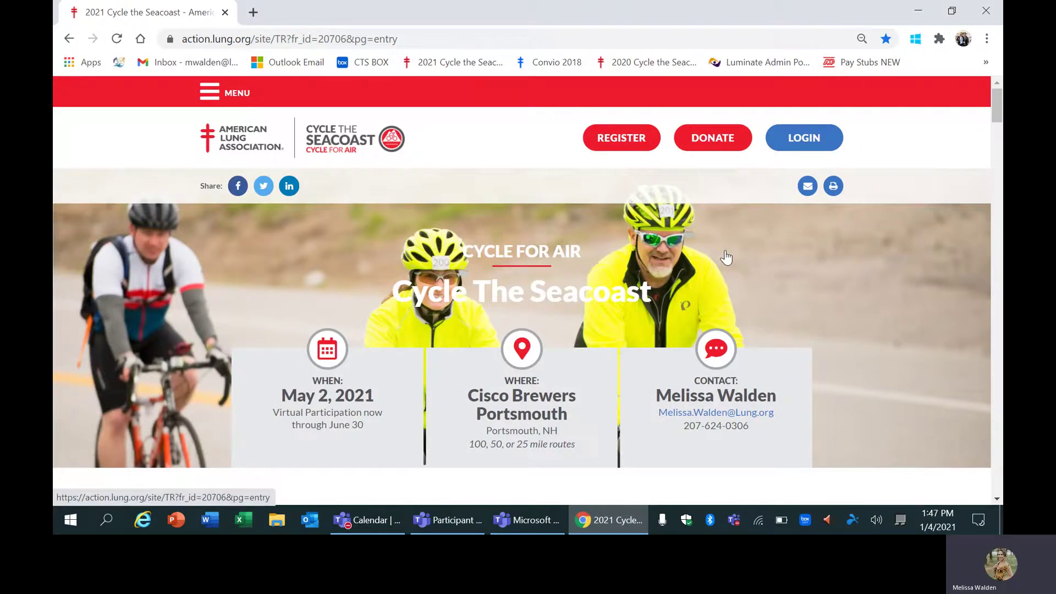
Log in to the Cycle the Seacoast event site with the participant's credentials and open the Participant Center.
click(819, 142)
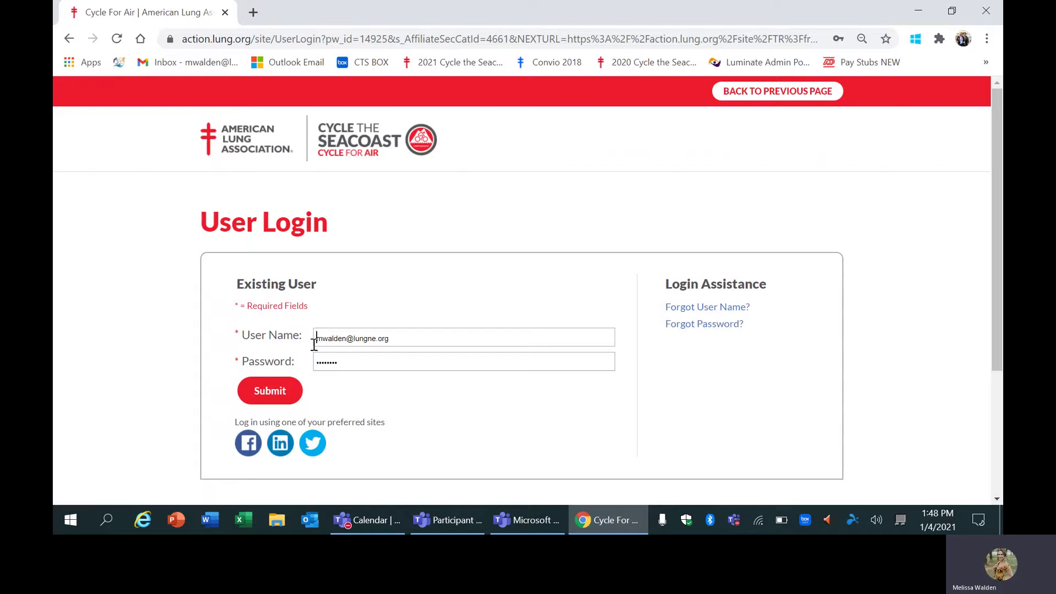
click(271, 390)
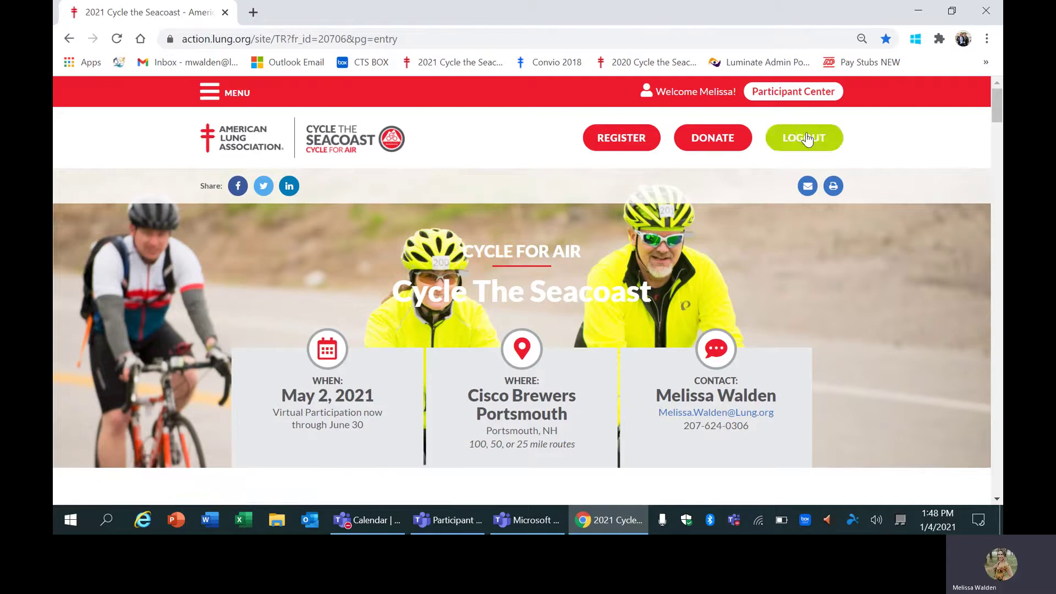
click(813, 92)
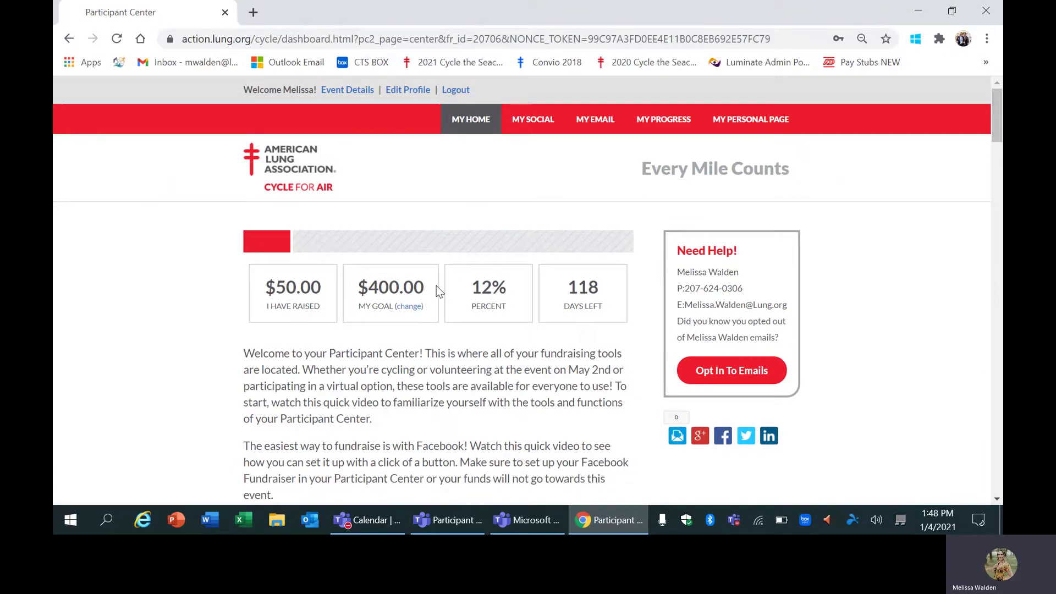
Change the MY GOAL amount to 400 in the Edit Goal dialog and submit it.
click(409, 307)
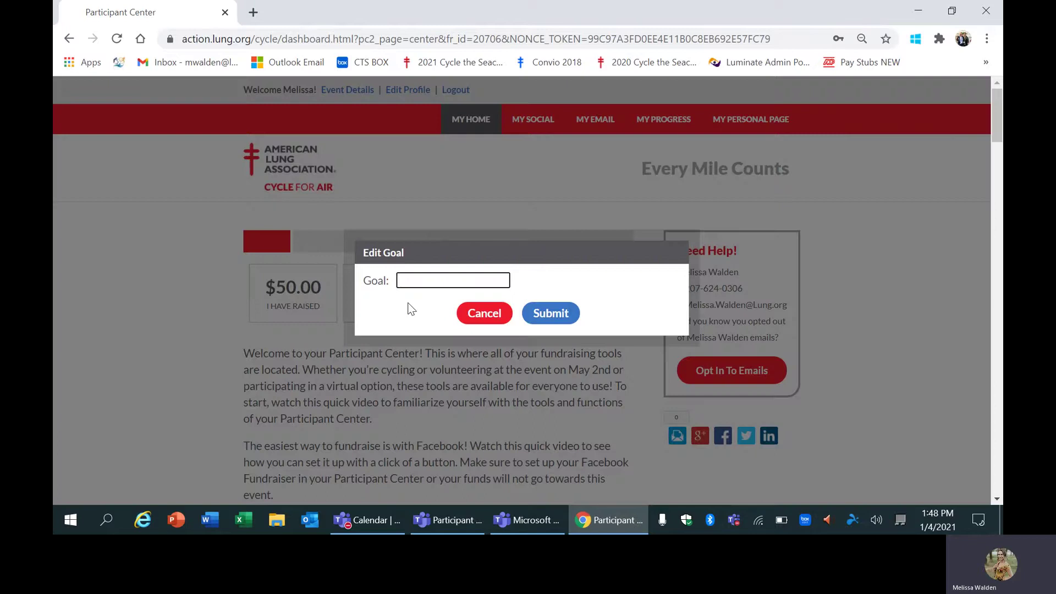
text(400)
click(543, 319)
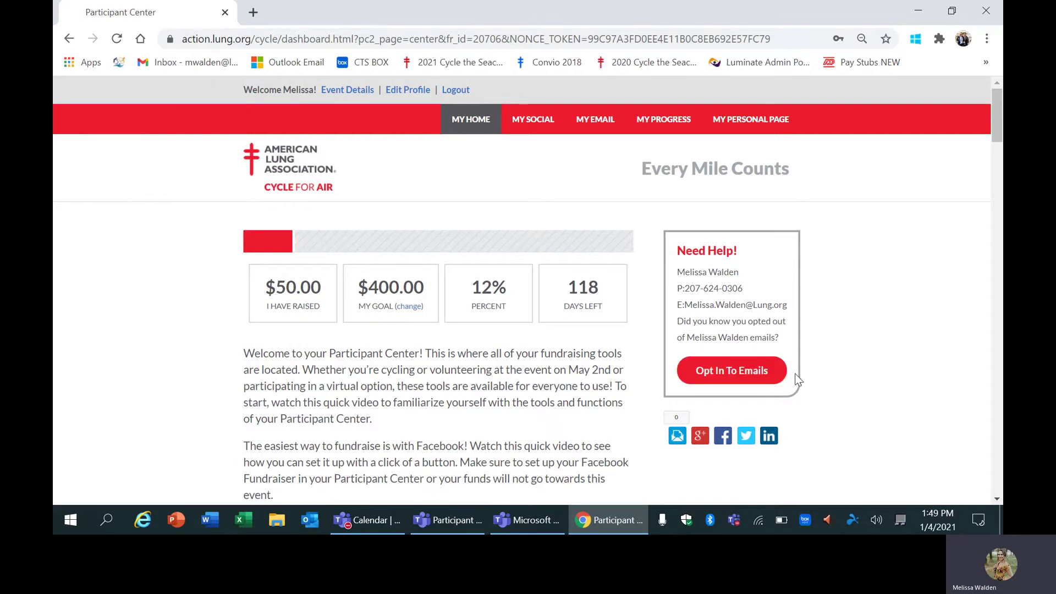
scroll(424, 328, down, 4)
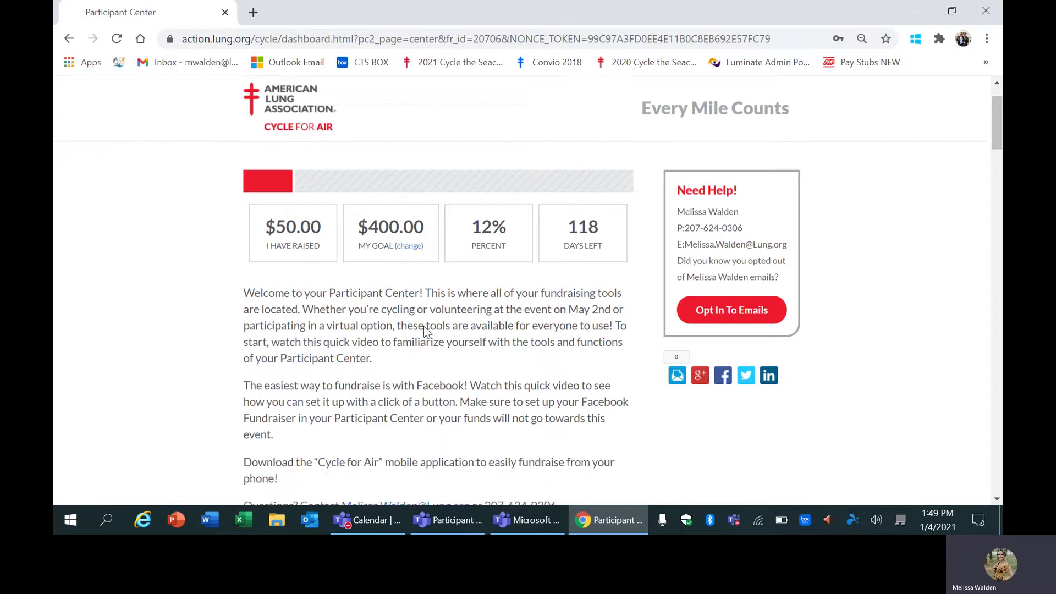
scroll(424, 329, down, 1)
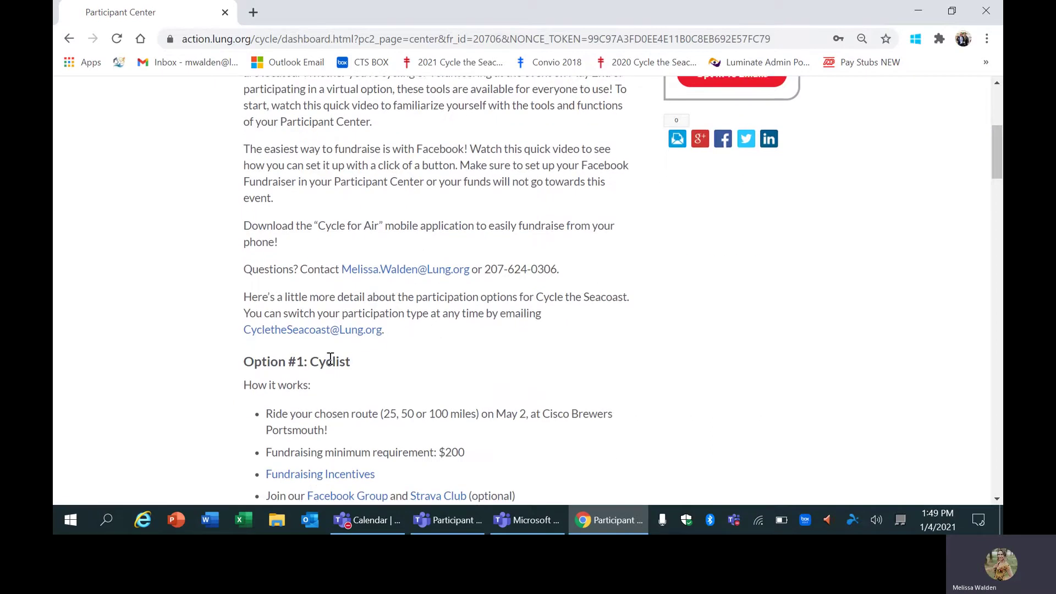
scroll(330, 360, down, 3)
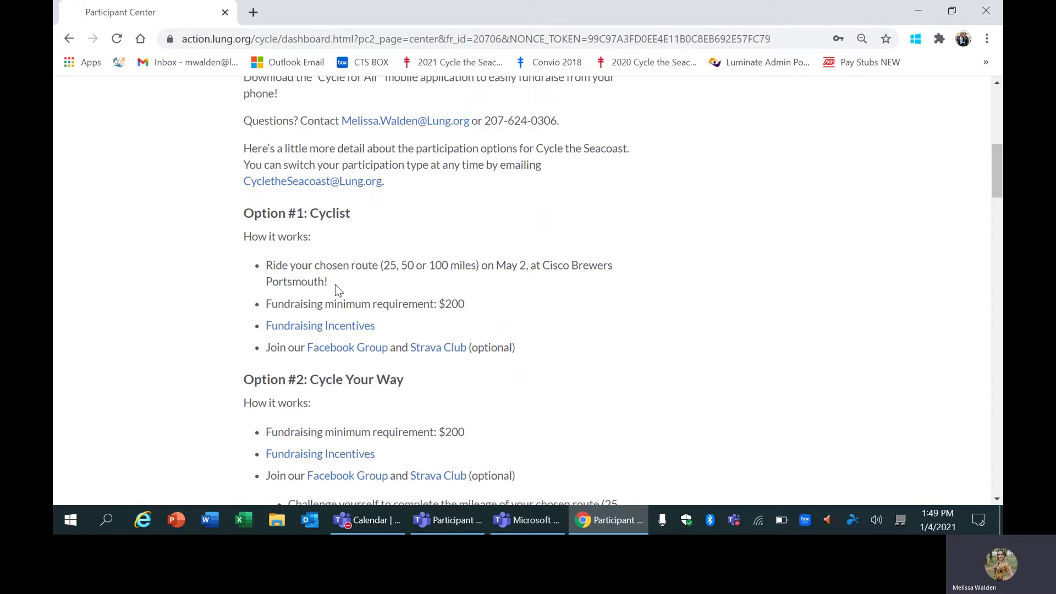
scroll(335, 284, down, 10)
scroll(335, 285, down, 8)
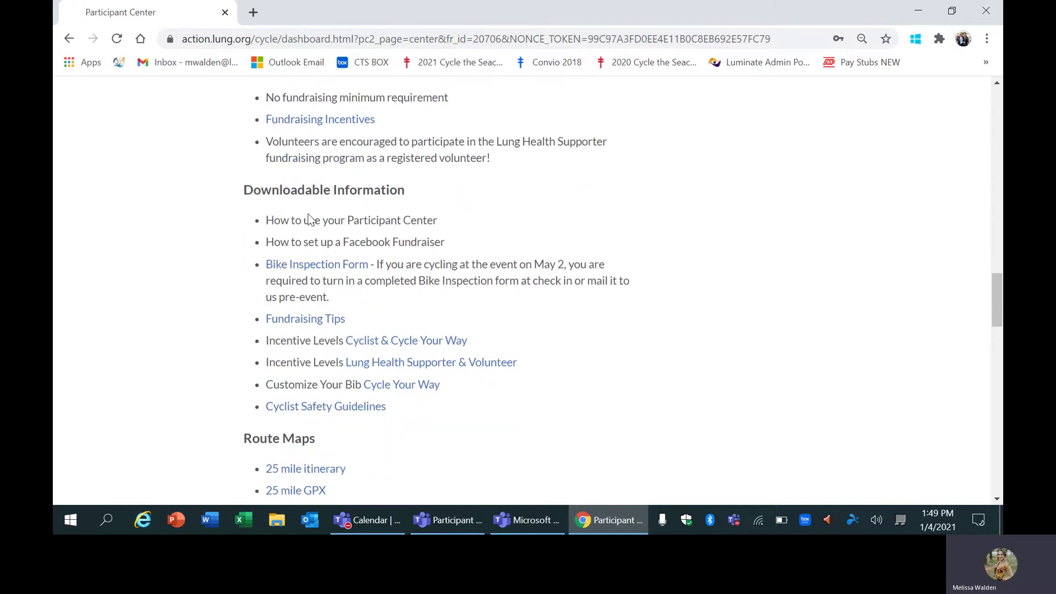
scroll(307, 209, down, 1)
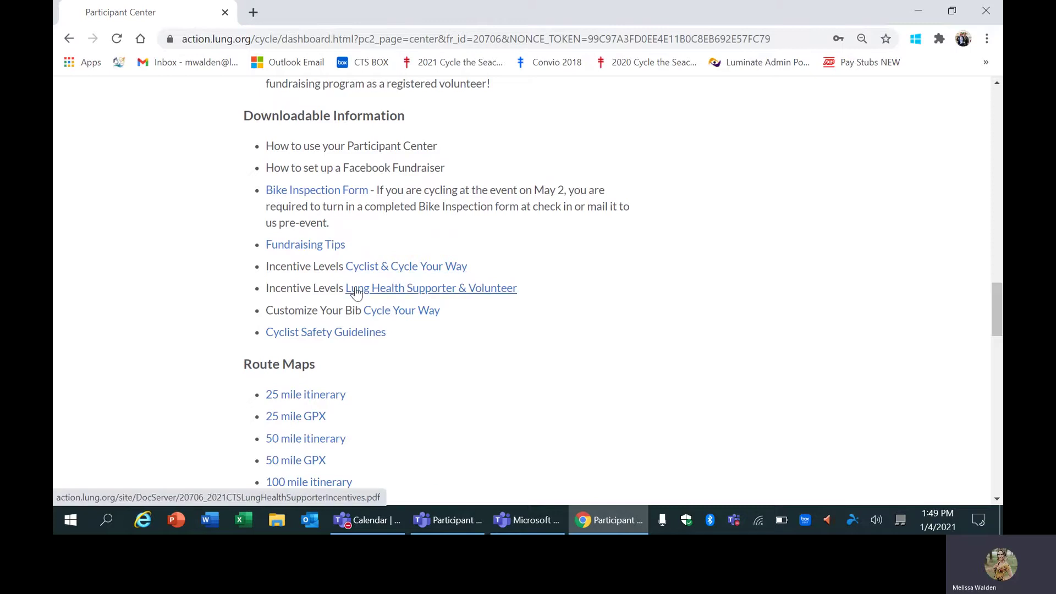
scroll(341, 347, down, 1)
scroll(324, 359, down, 3)
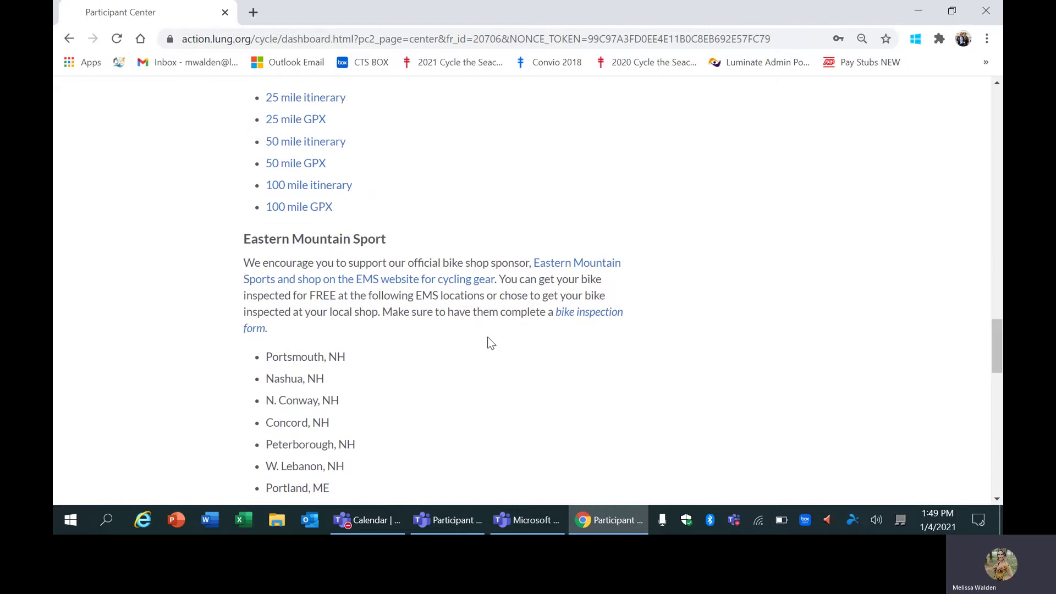
scroll(487, 343, down, 2)
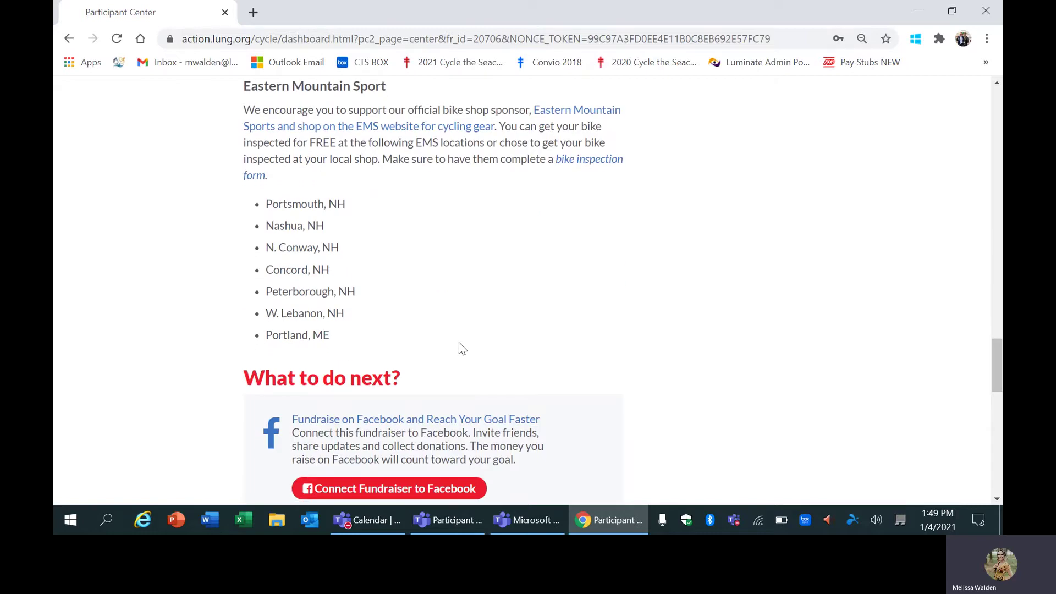
scroll(460, 343, down, 1)
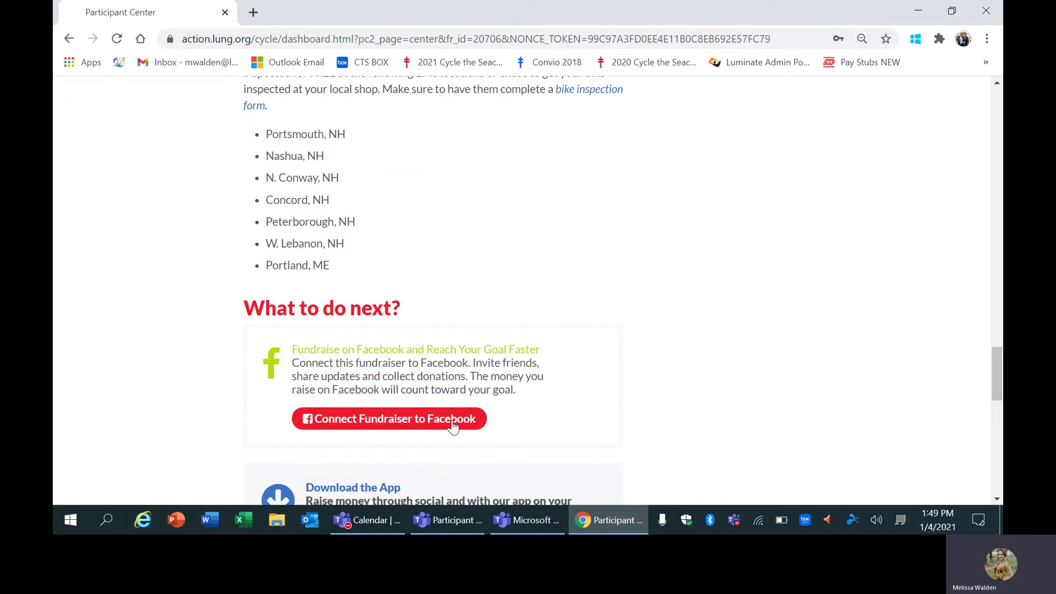
scroll(452, 427, up, 15)
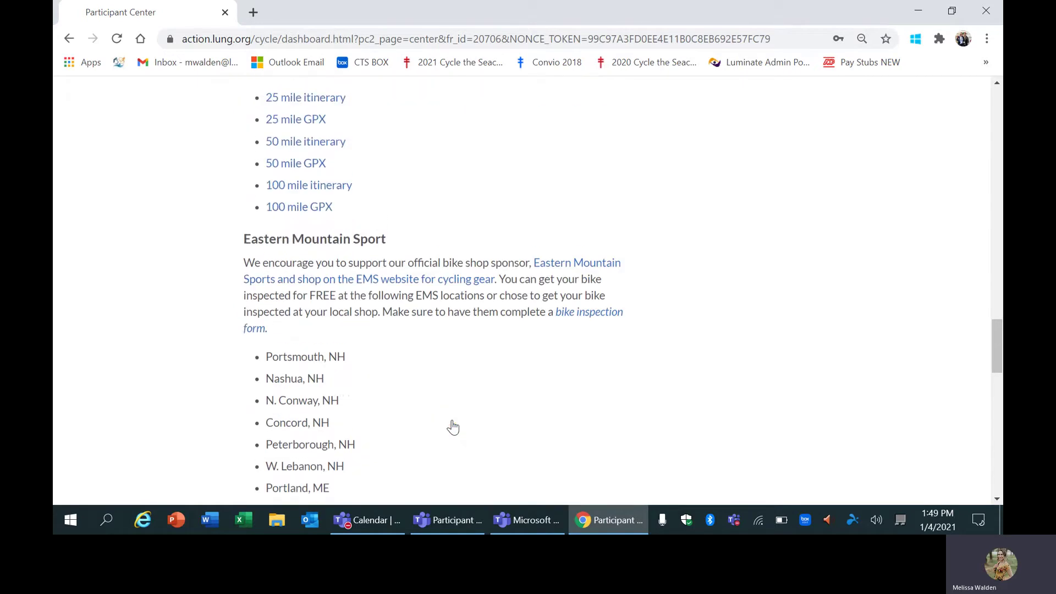
scroll(452, 426, up, 15)
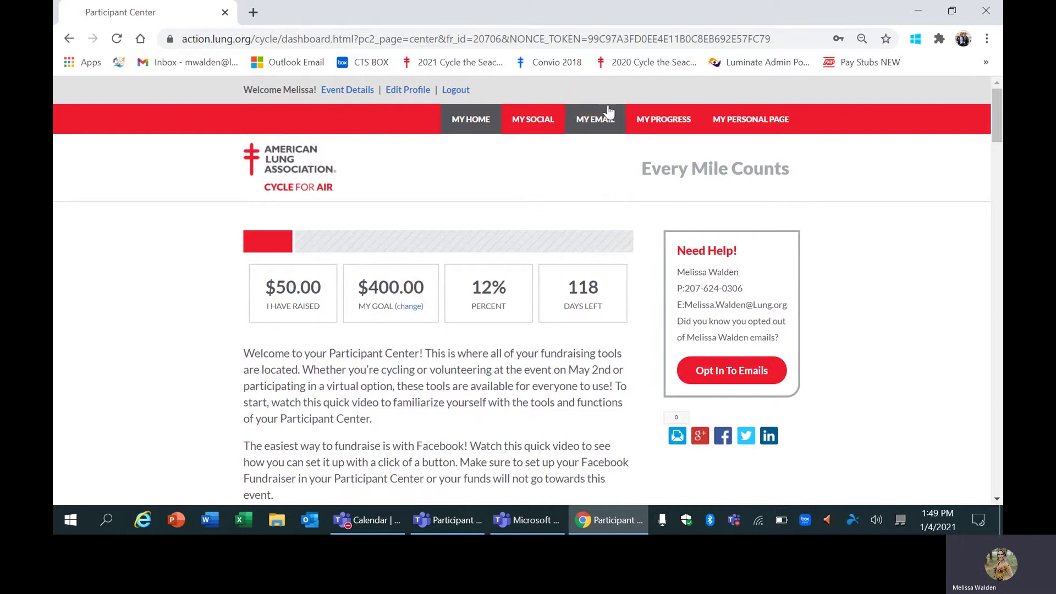
Open My Personal Page and select and copy its Personal Page URL.
click(783, 128)
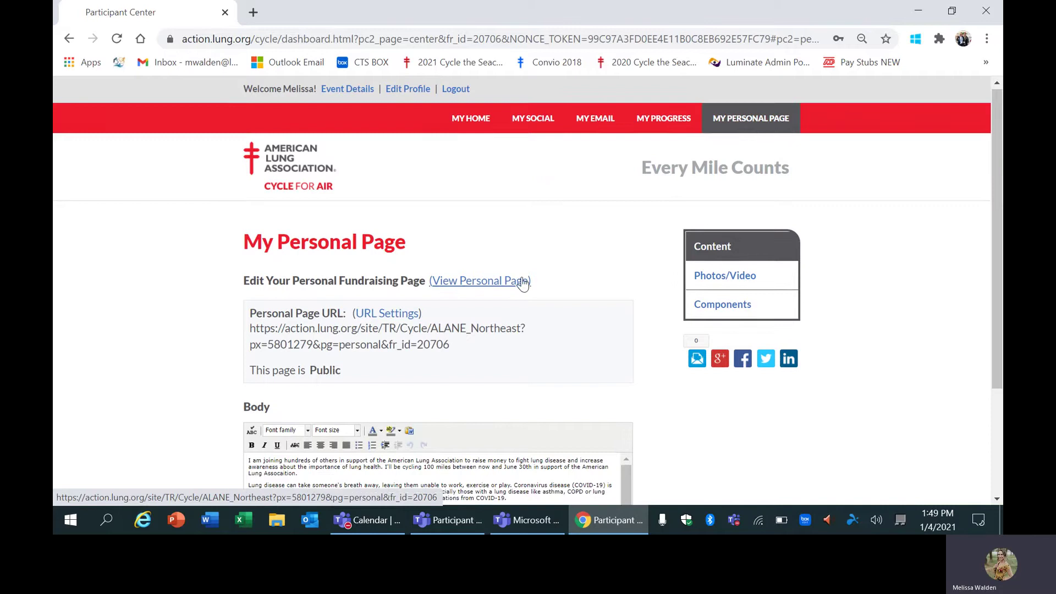
scroll(521, 280, down, 3)
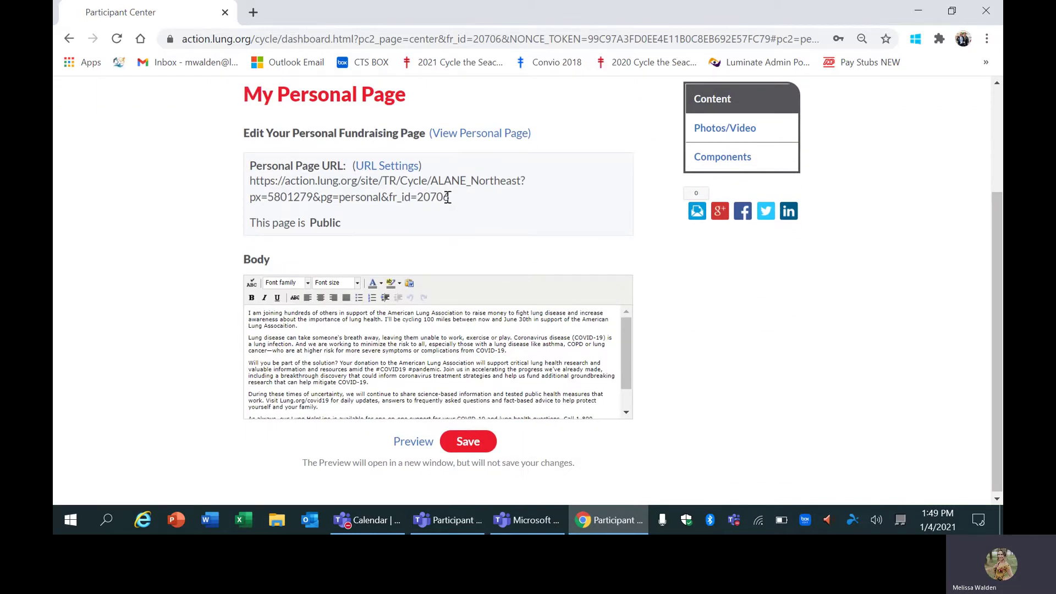
drag(450, 197, 249, 181)
key(ctrl+c)
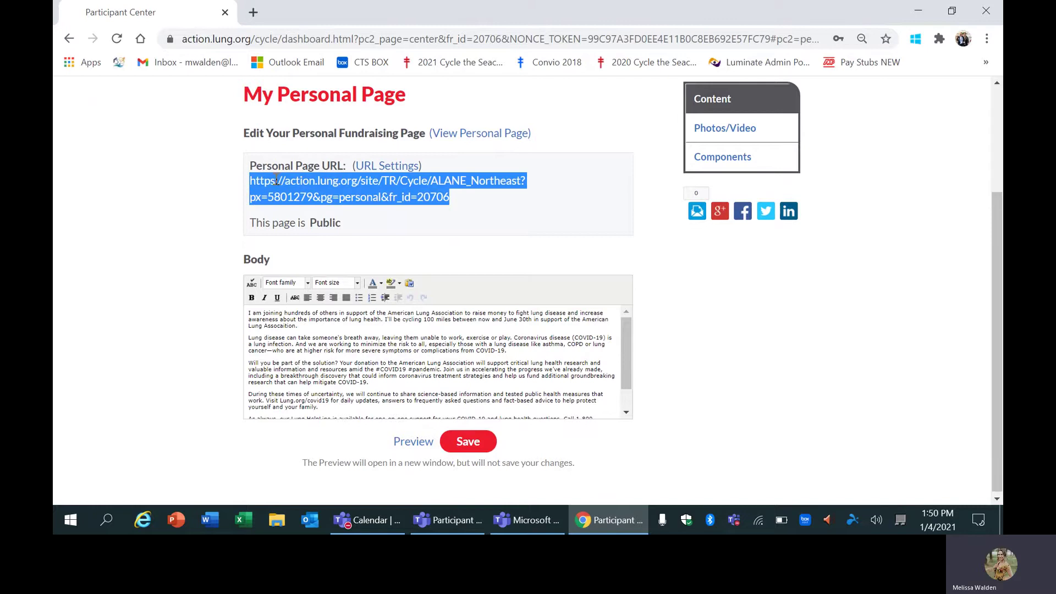
Load the copied personal page URL in a new tab and review the public page showing $50 of $400.
click(253, 13)
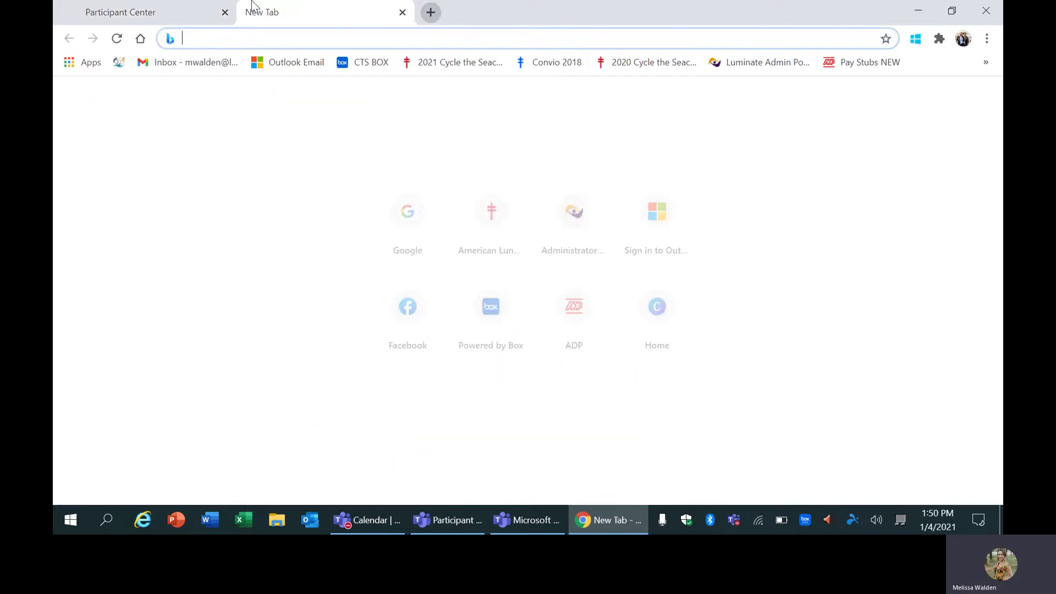
key(ctrl+v)
key(Return)
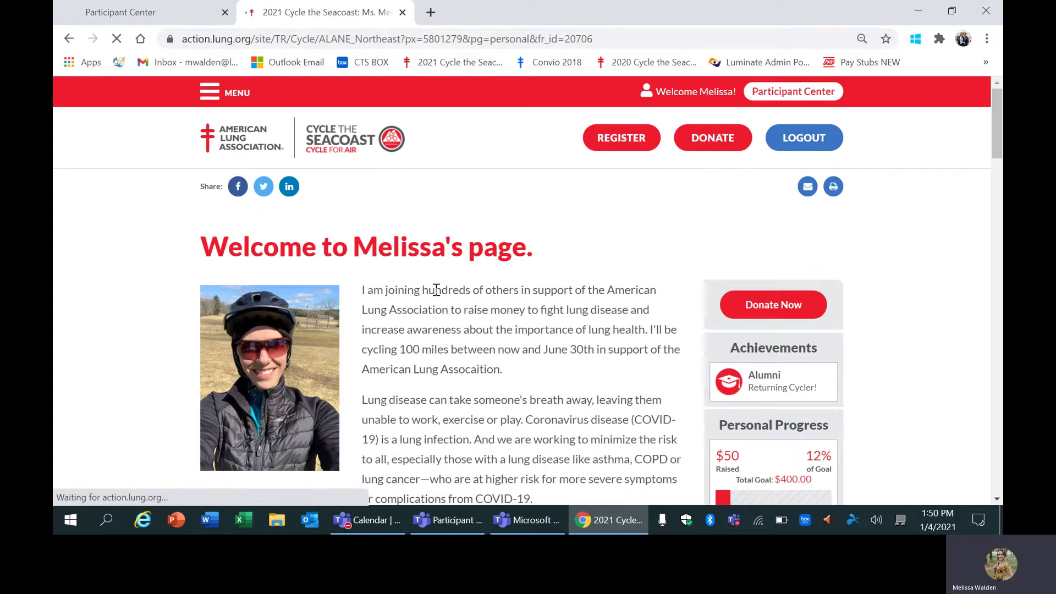
scroll(437, 288, down, 1)
scroll(484, 300, down, 1)
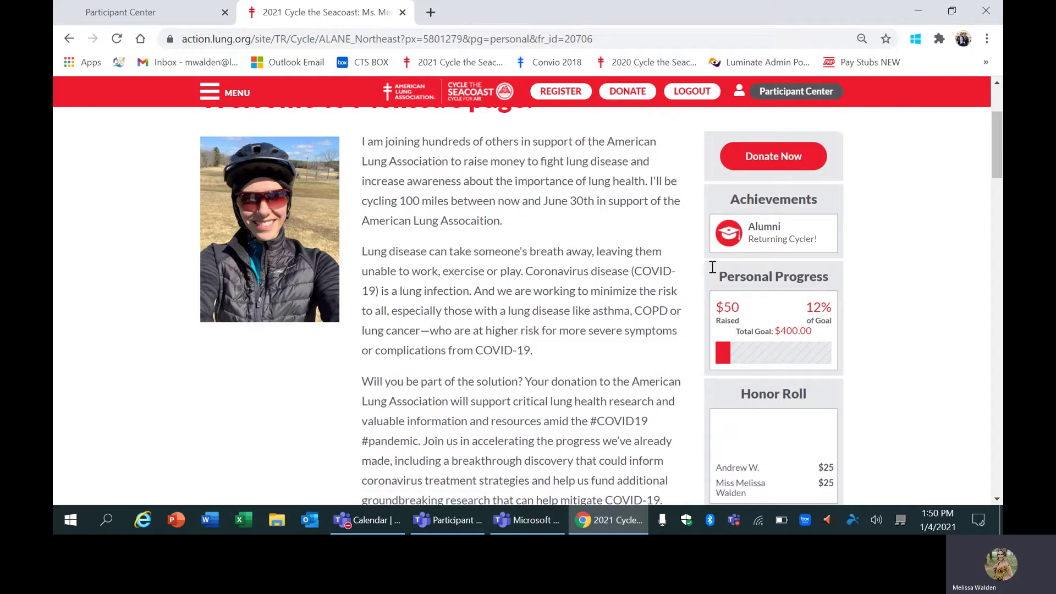
scroll(649, 259, up, 1)
click(546, 38)
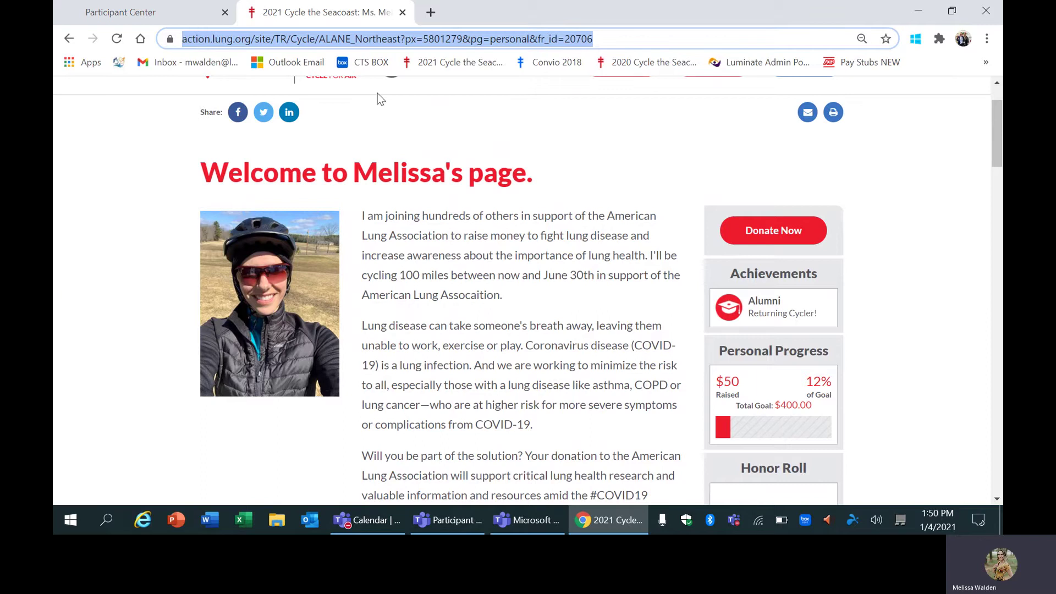
scroll(406, 239, down, 8)
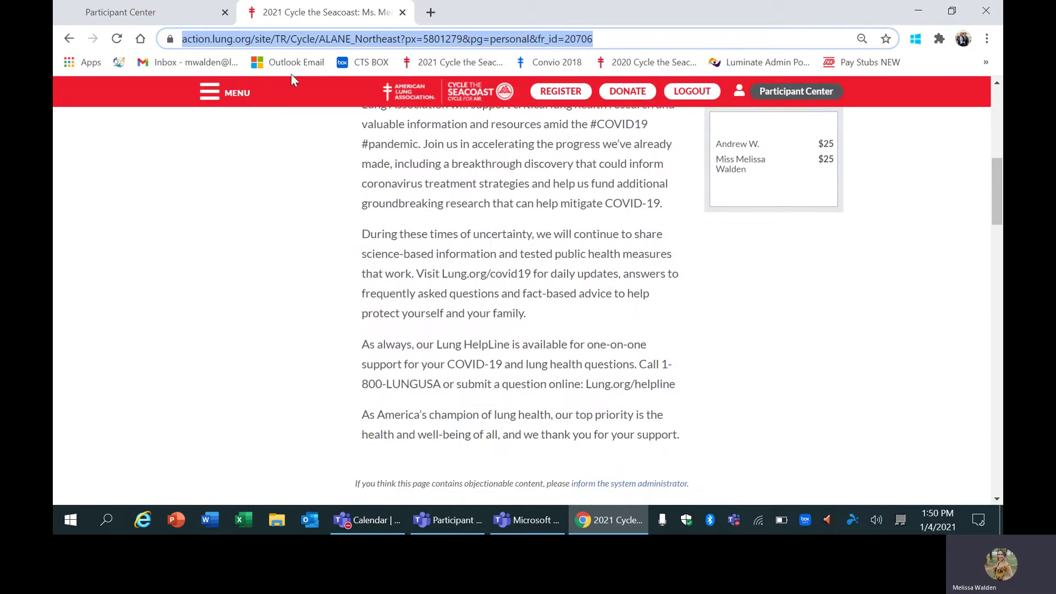
Back in the Participant Center tab, reselect the Personal Page URL in the My Personal Page editor.
click(138, 12)
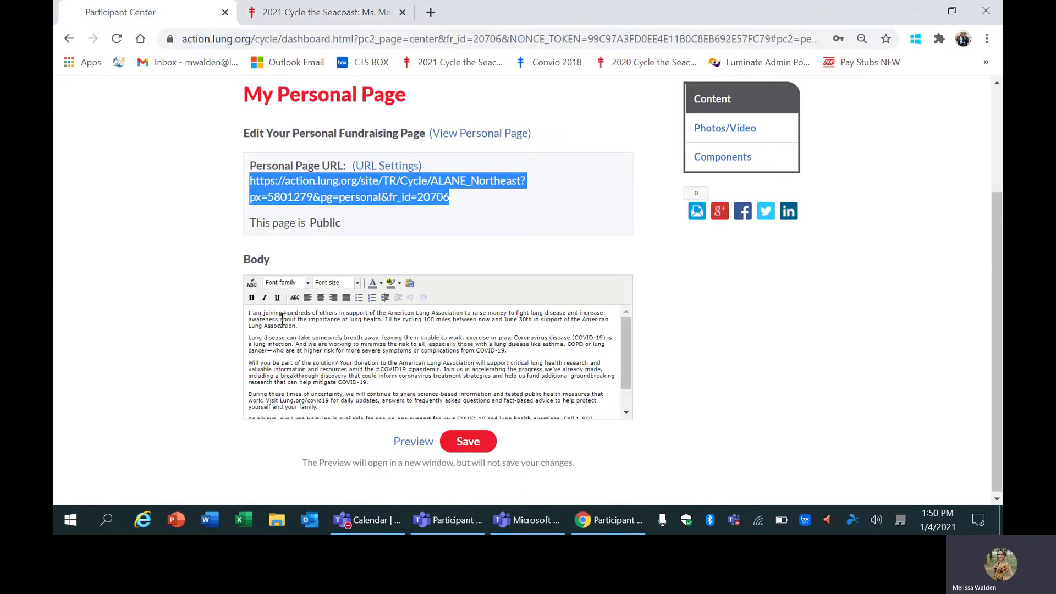
drag(282, 319, 360, 394)
click(360, 394)
scroll(363, 385, down, 1)
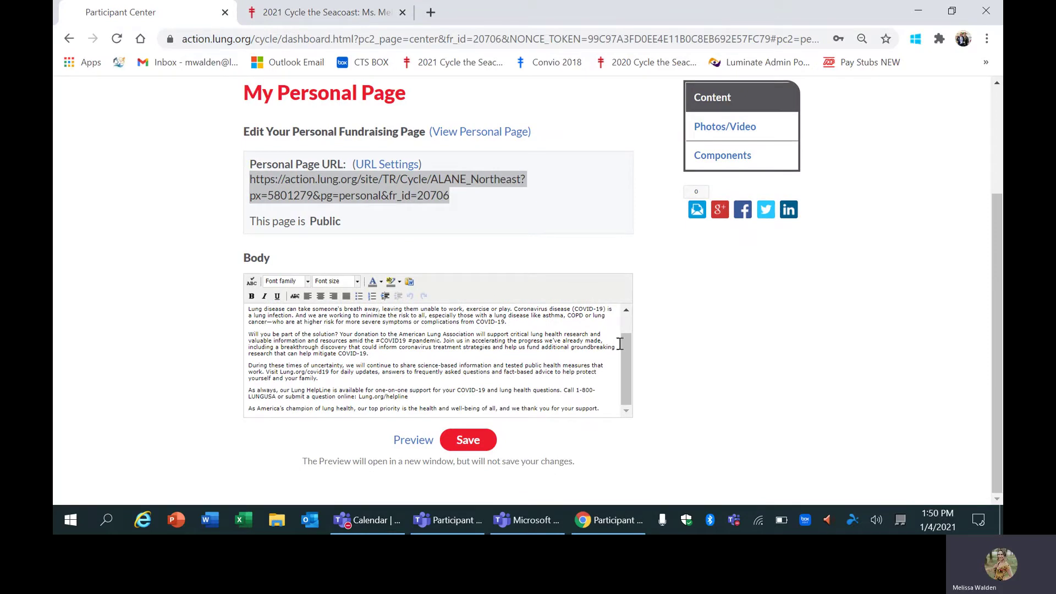
scroll(545, 206, up, 1)
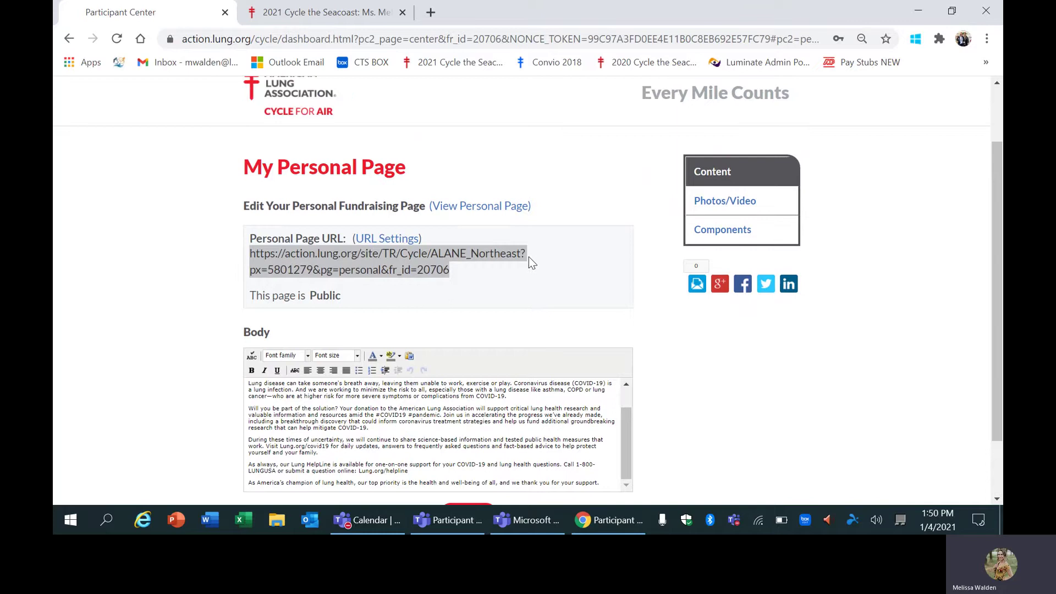
click(490, 270)
drag(450, 270, 250, 254)
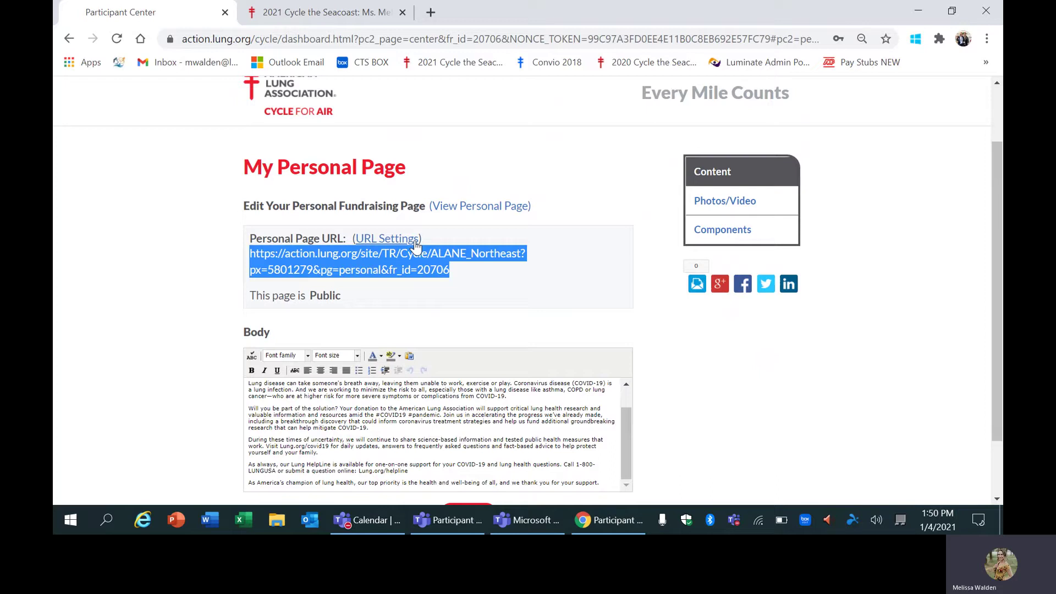
scroll(446, 276, up, 1)
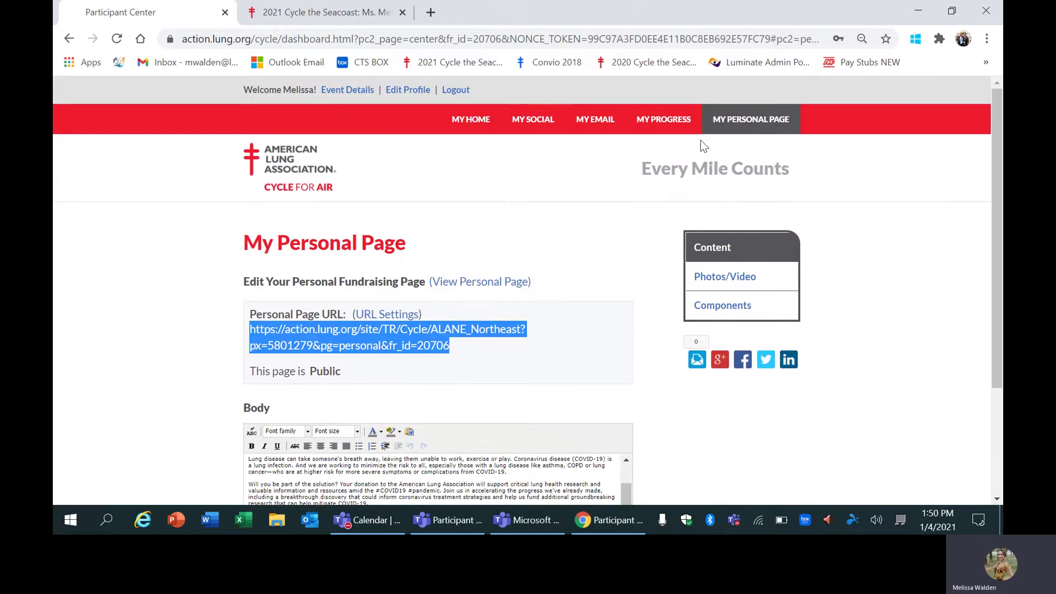
click(654, 132)
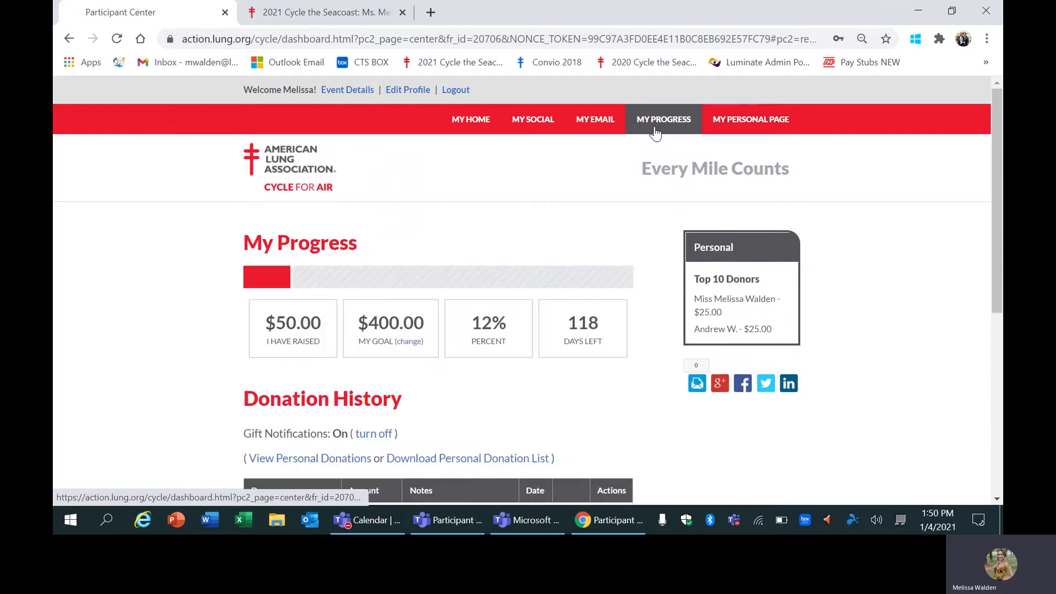
scroll(447, 321, down, 1)
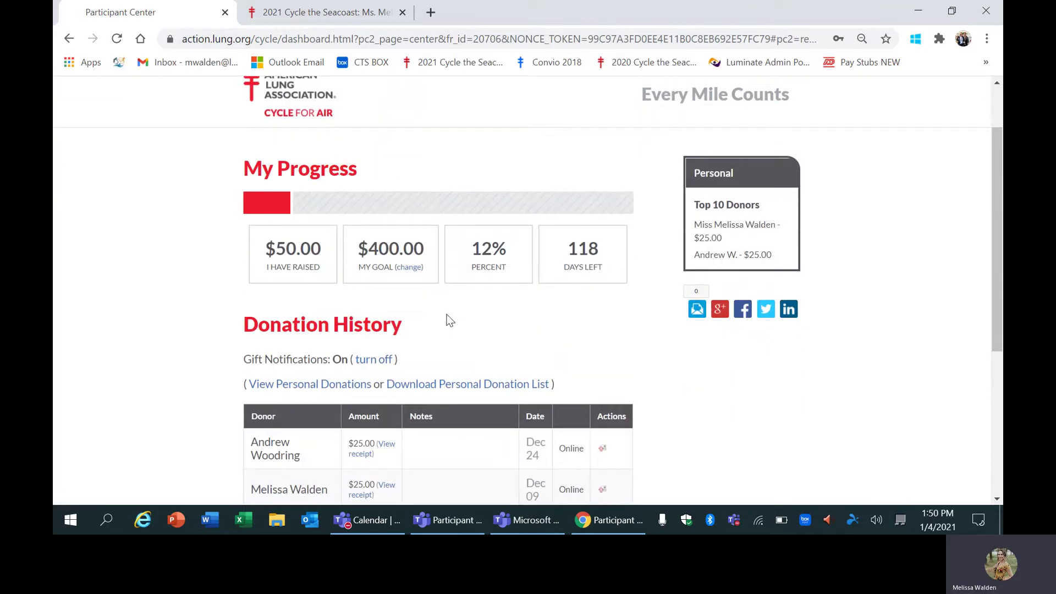
scroll(309, 401, down, 1)
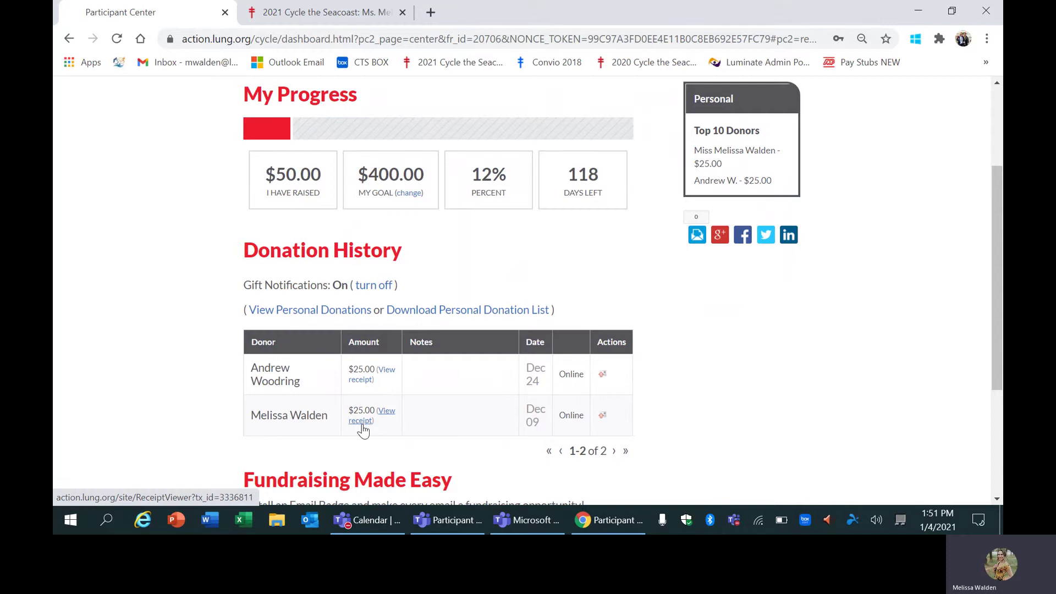
scroll(363, 432, down, 3)
scroll(507, 399, up, 4)
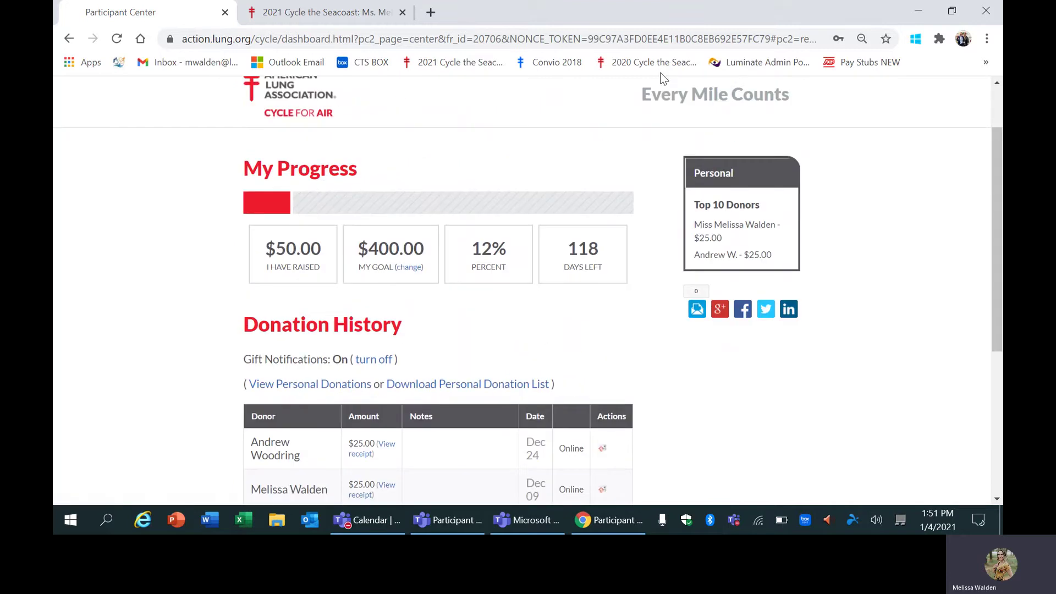
scroll(576, 155, up, 2)
In My Email, pick the Solicitation template Why I Ride (Donation Ask) and continue to Compose.
click(587, 132)
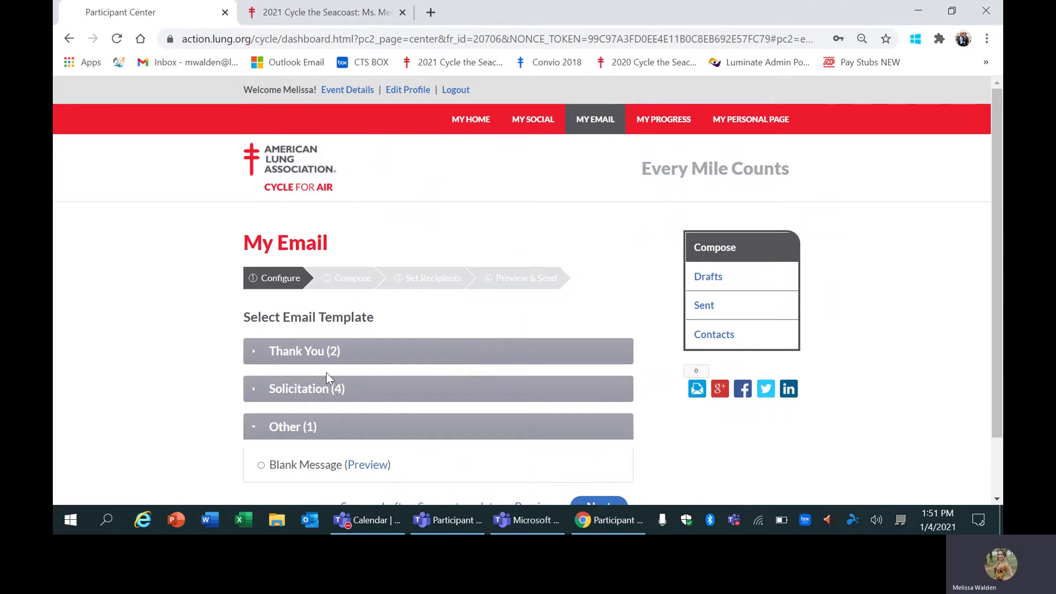
click(256, 393)
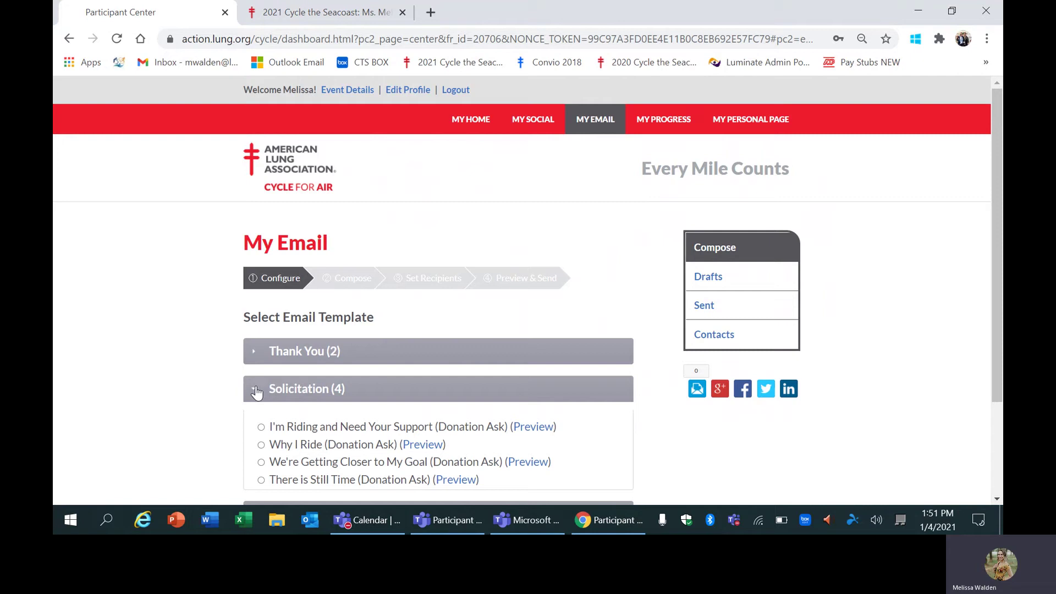
scroll(418, 440, down, 1)
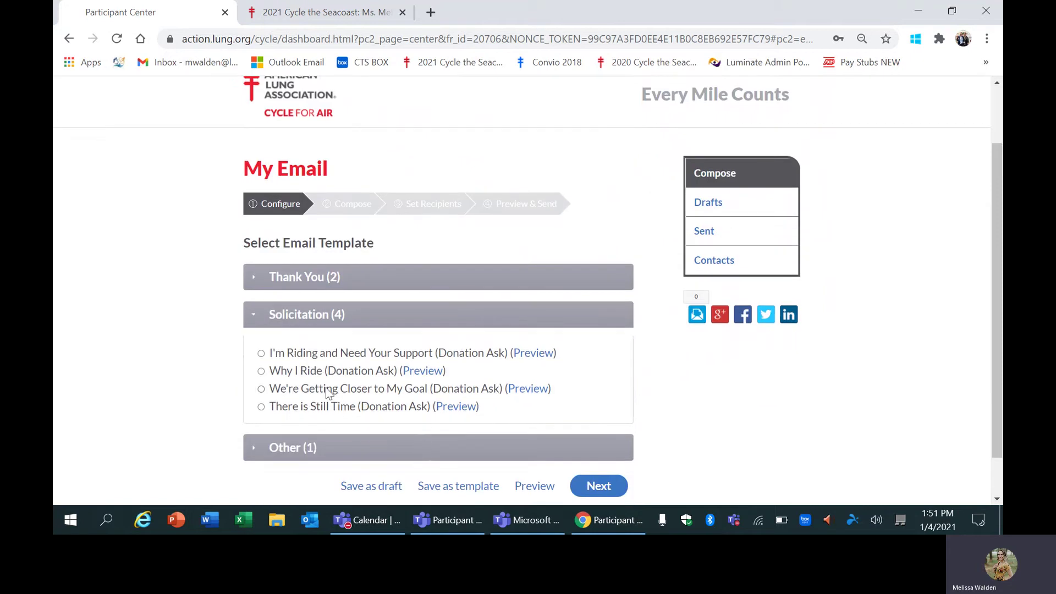
click(262, 371)
click(608, 484)
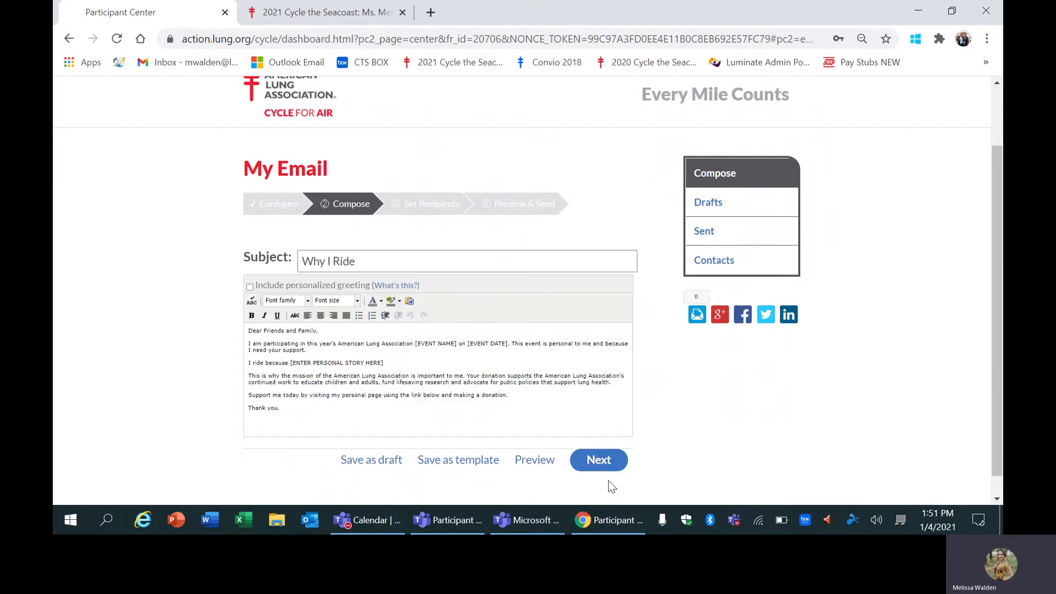
scroll(300, 396, down, 1)
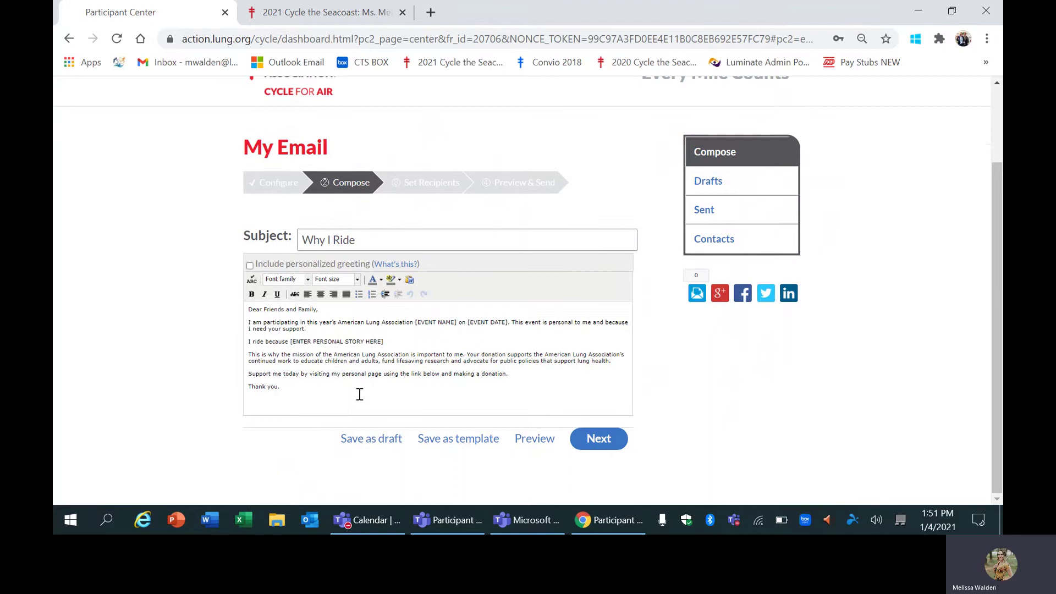
Advance to Set Recipients, open and cancel Add Contact, and review the Recipient List.
click(599, 449)
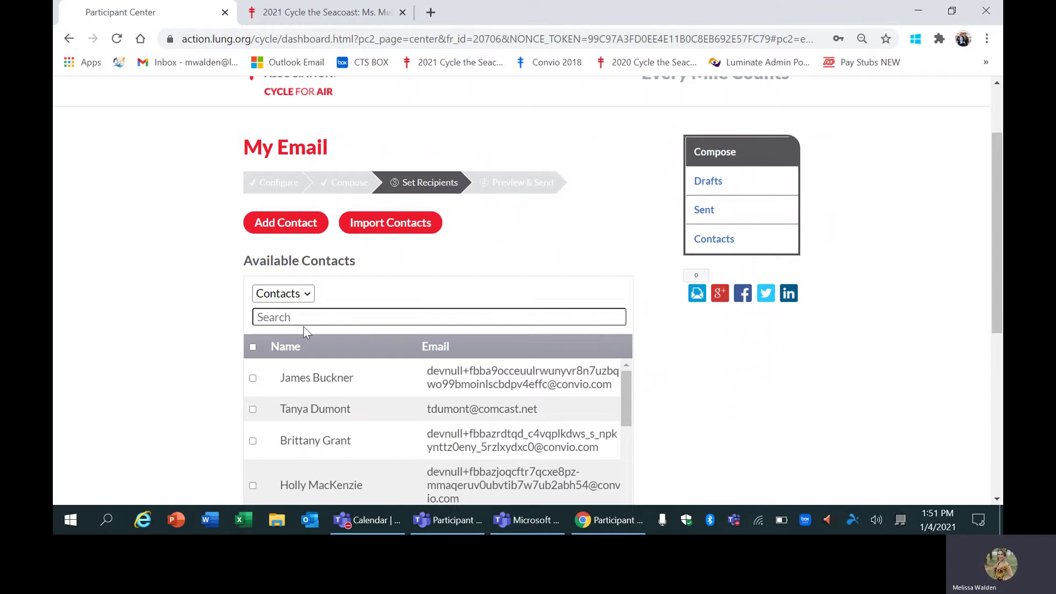
click(278, 231)
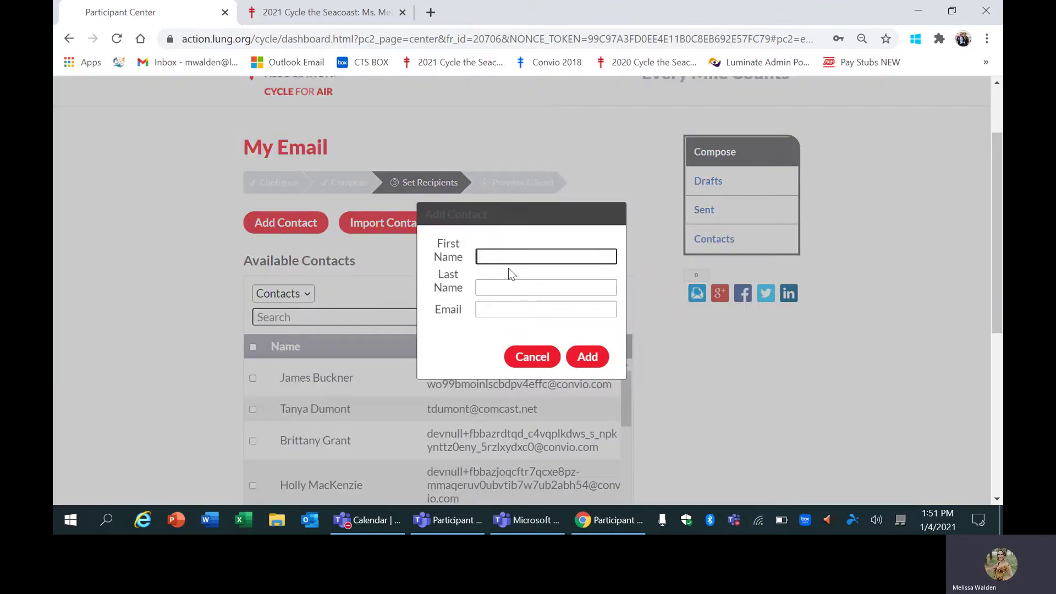
click(538, 357)
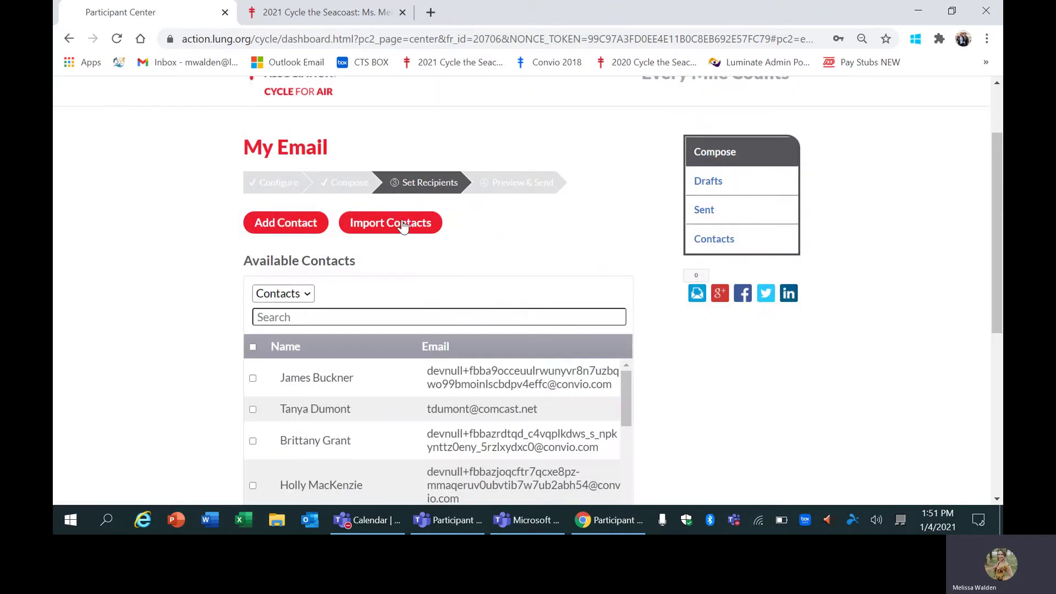
scroll(403, 225, down, 5)
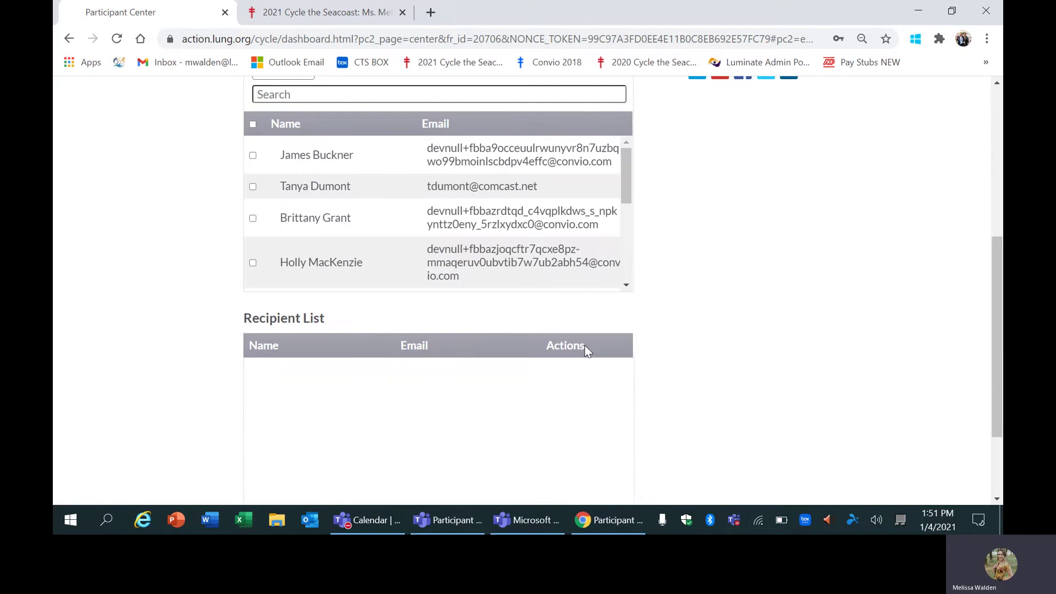
scroll(579, 352, up, 5)
scroll(507, 396, down, 6)
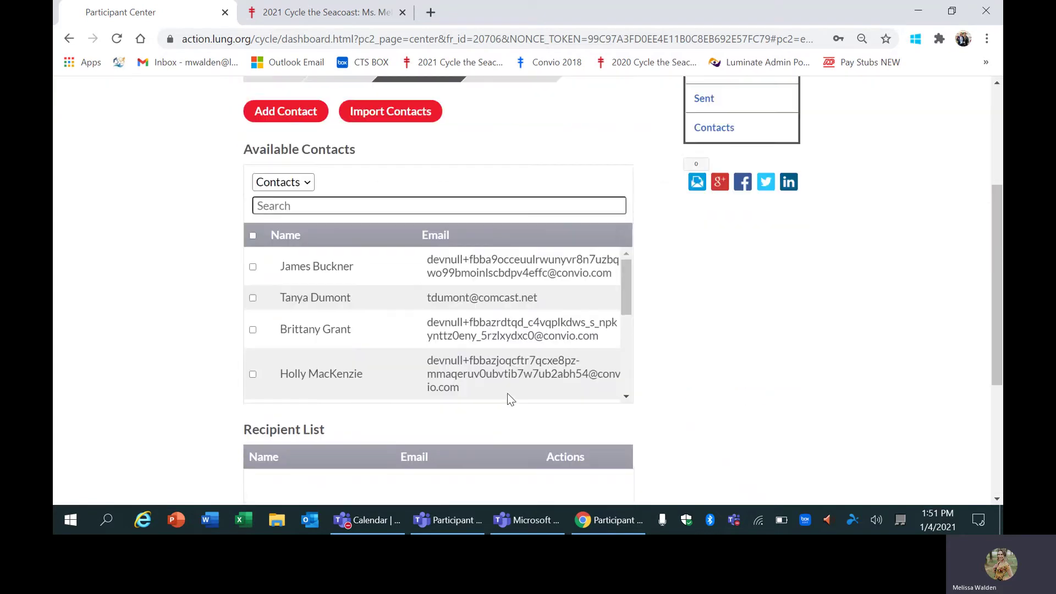
Go to Preview & Send and read through the Why I Ride email preview.
click(601, 450)
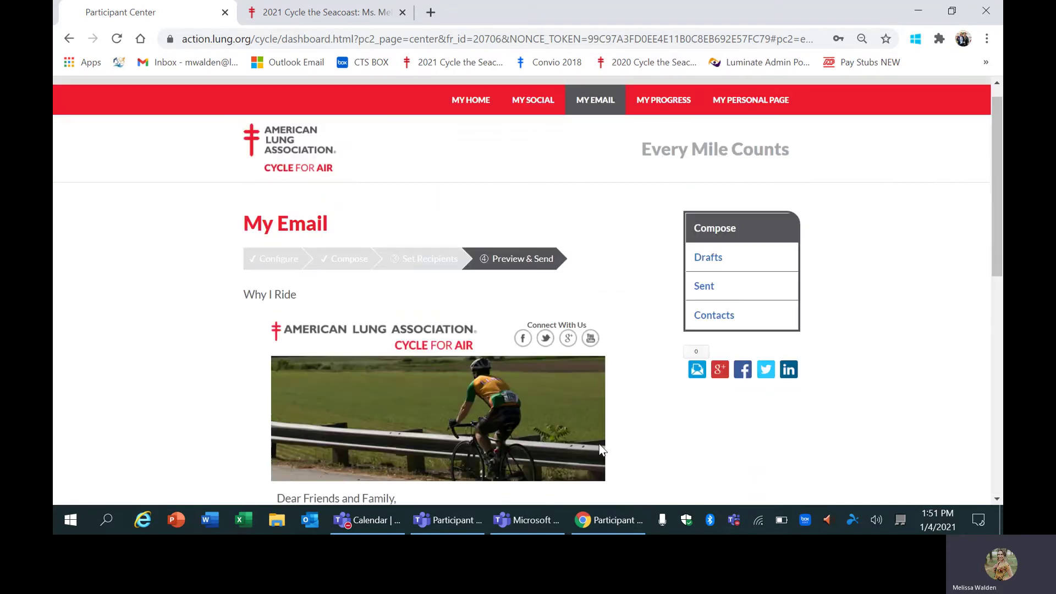
scroll(529, 373, down, 5)
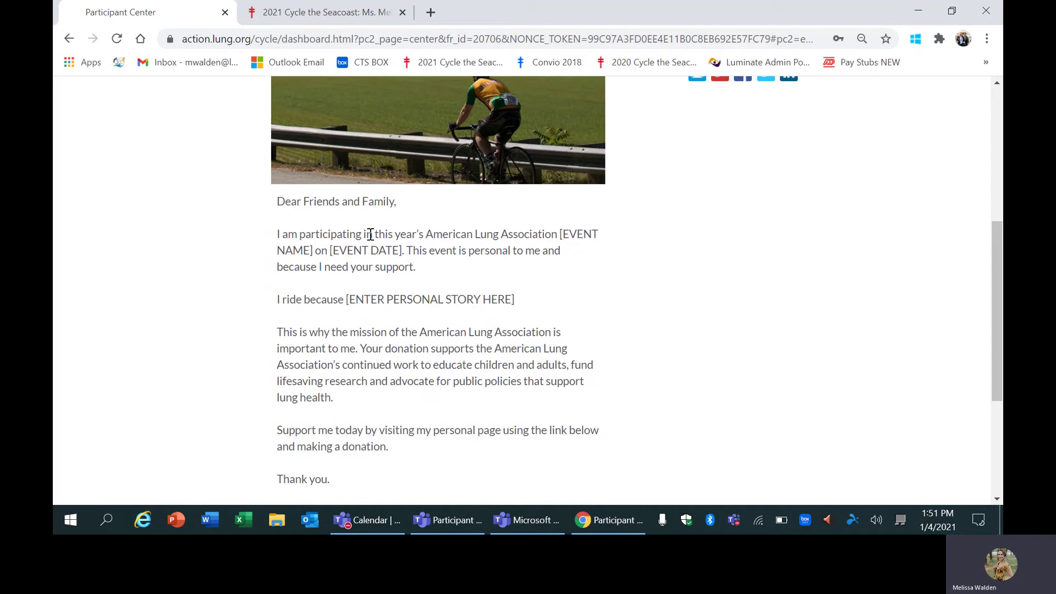
scroll(363, 266, down, 1)
drag(332, 466, 275, 128)
click(278, 132)
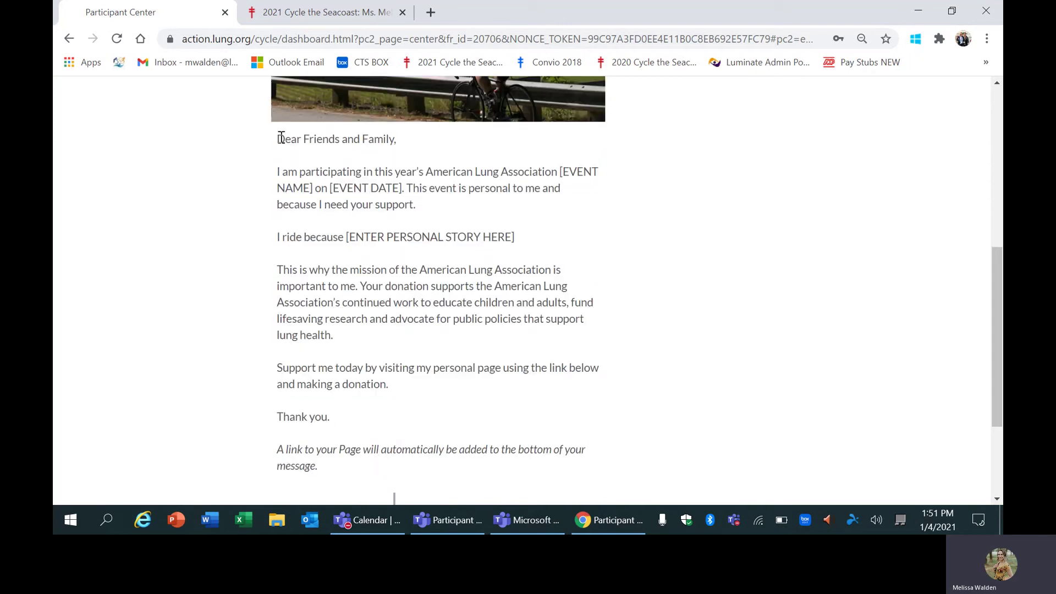
scroll(520, 309, up, 3)
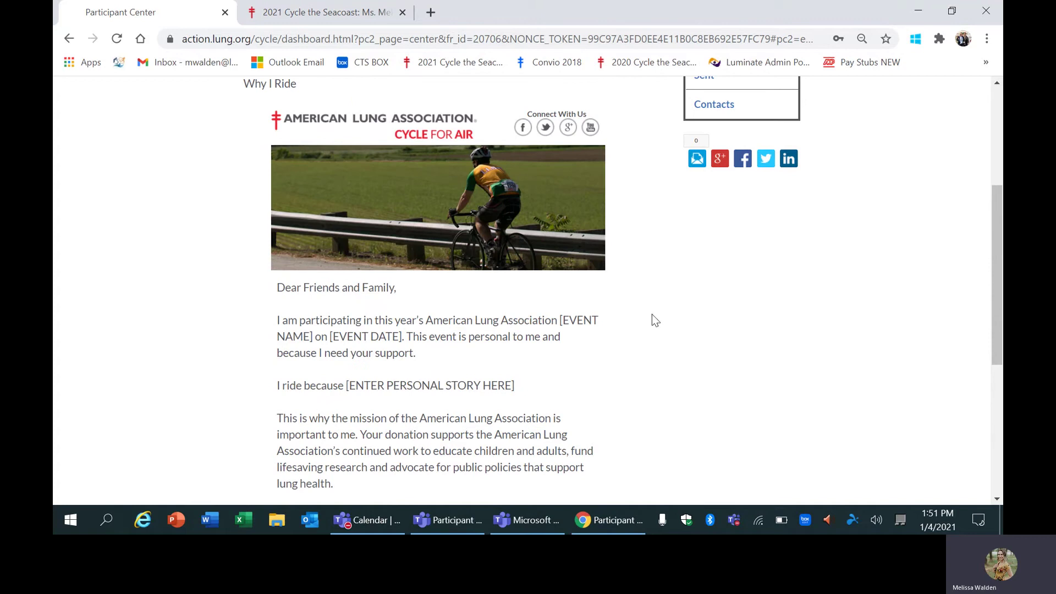
scroll(638, 311, up, 1)
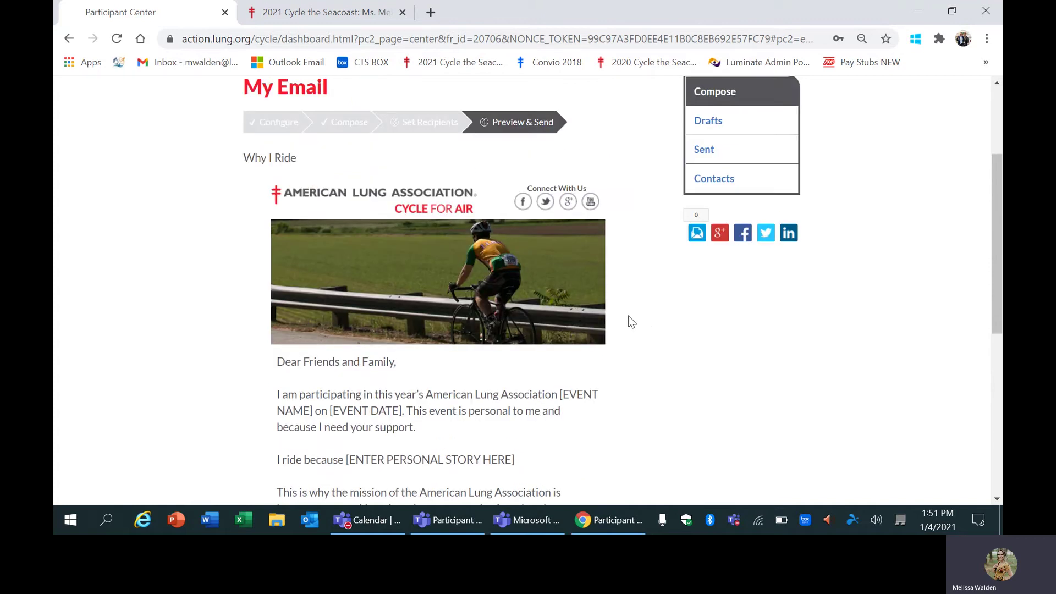
scroll(640, 341, up, 3)
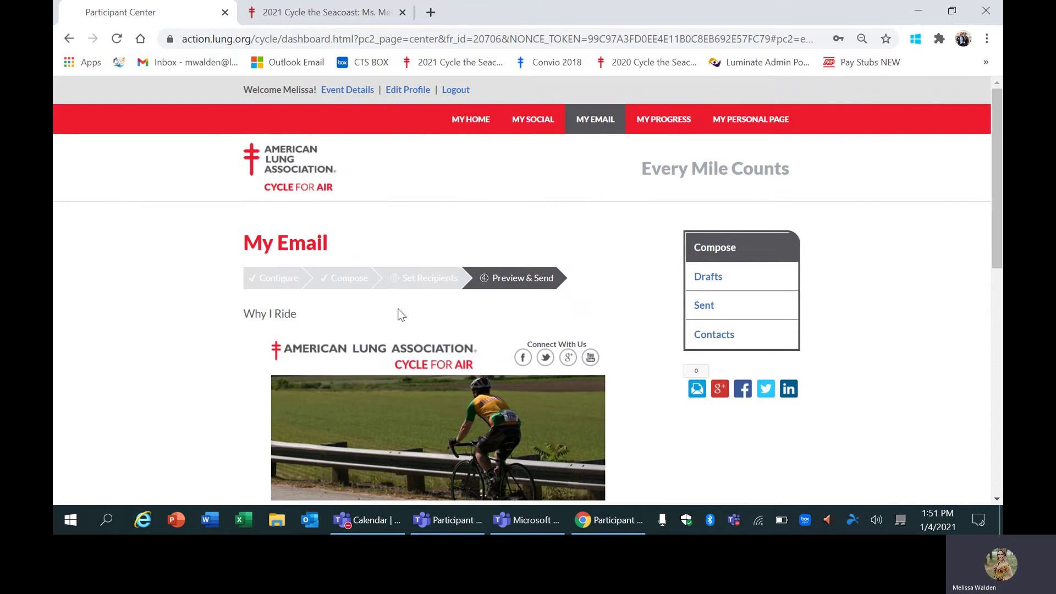
Return to the Configure step and expand the Thank You (2) templates.
click(291, 283)
scroll(361, 403, down, 2)
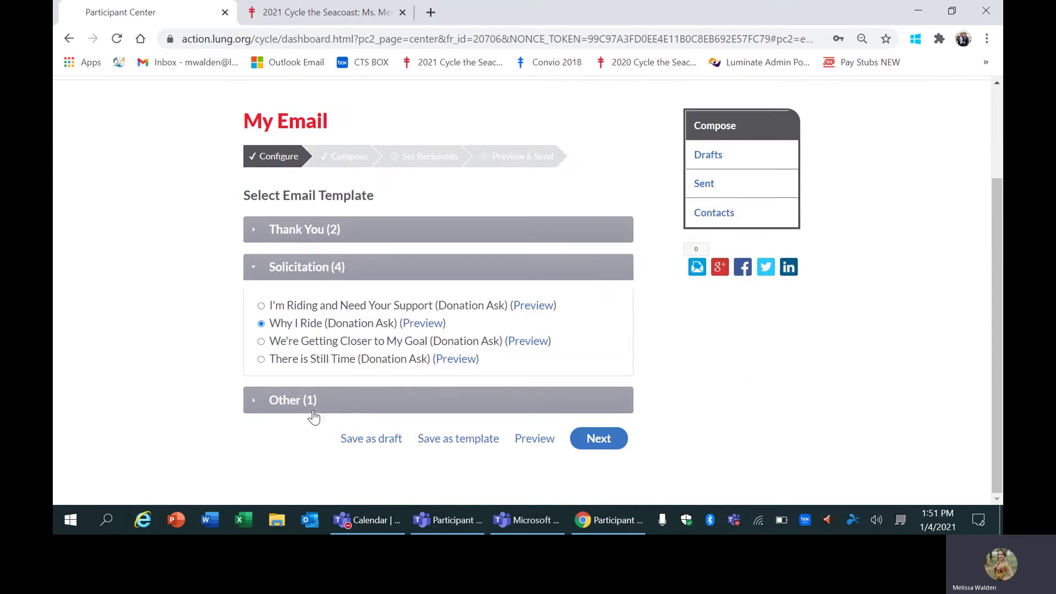
click(256, 235)
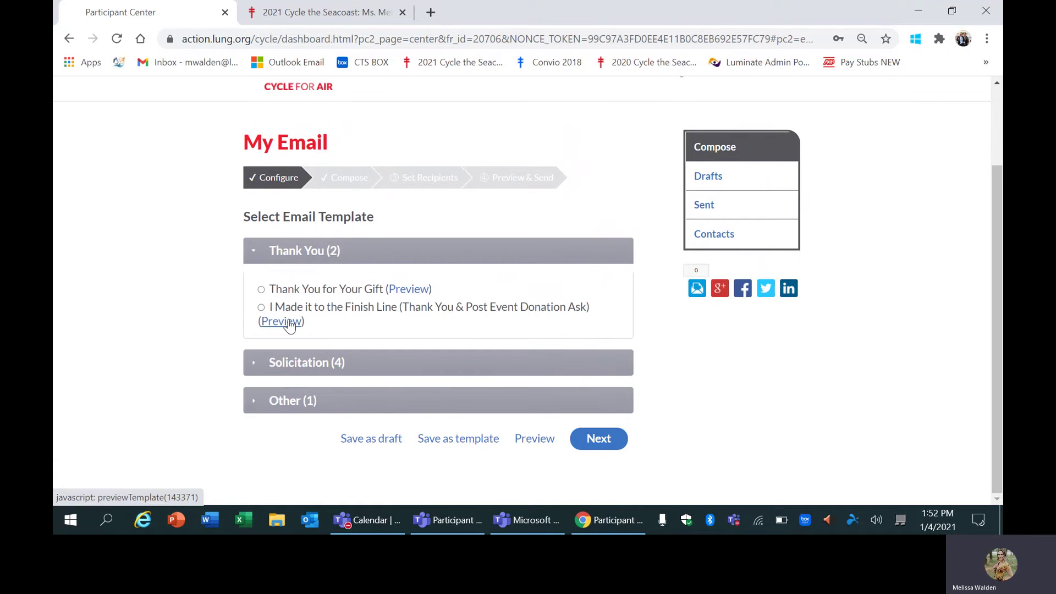
scroll(628, 223, up, 2)
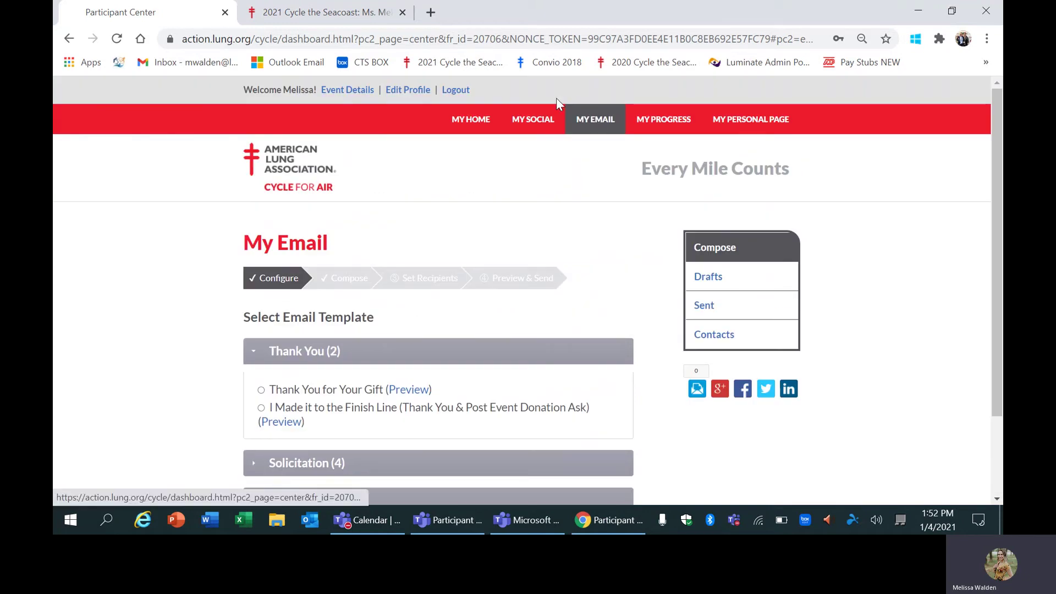
In My Social, expand the 'You can make a difference' message, then view Schedule Messages and Thank Donors.
click(512, 130)
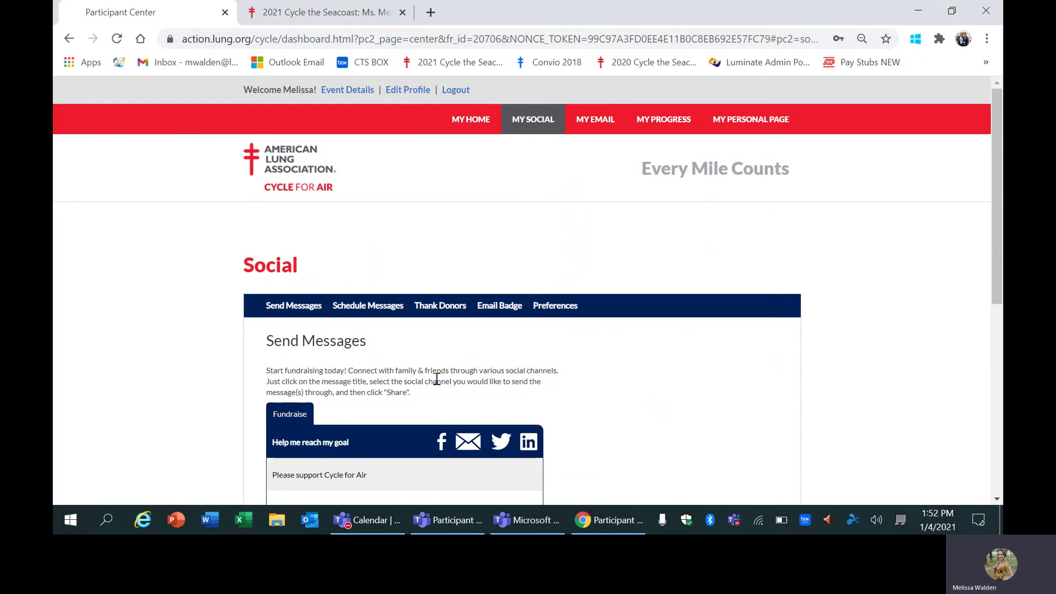
scroll(407, 368, down, 2)
scroll(358, 388, down, 2)
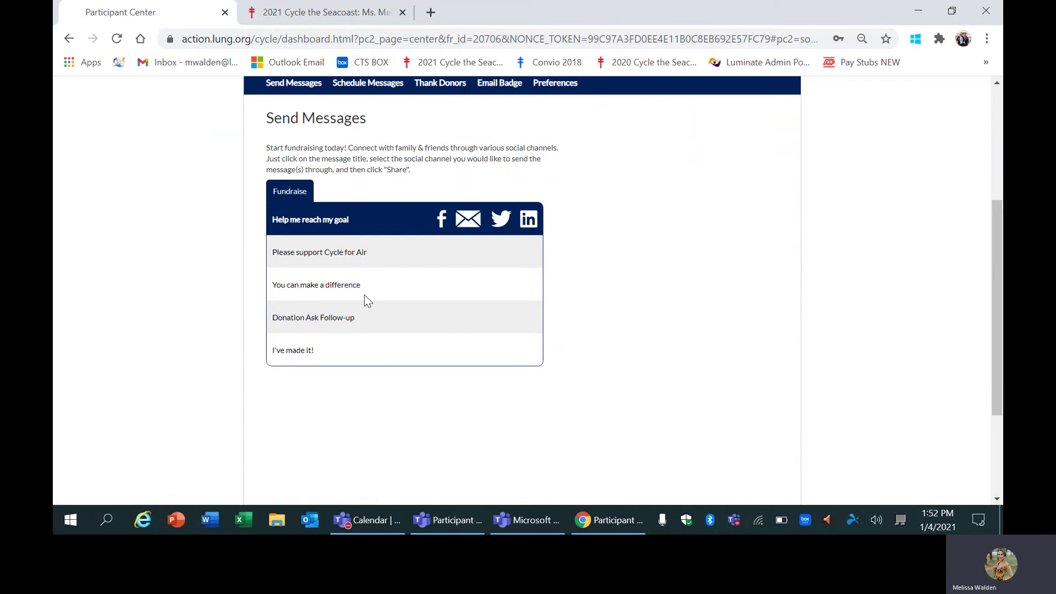
click(348, 293)
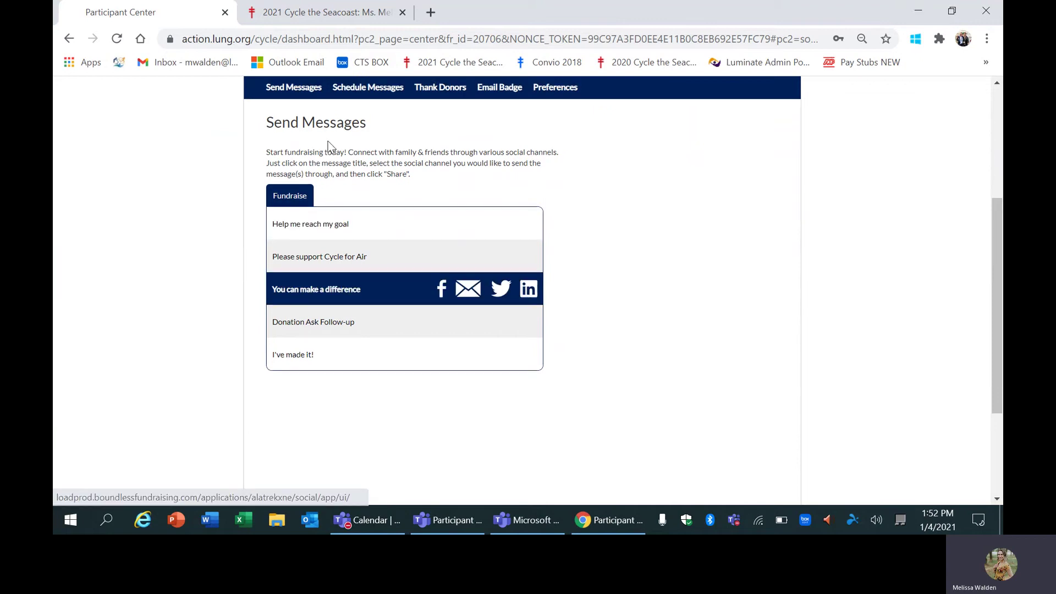
scroll(325, 150, up, 2)
click(356, 159)
click(429, 156)
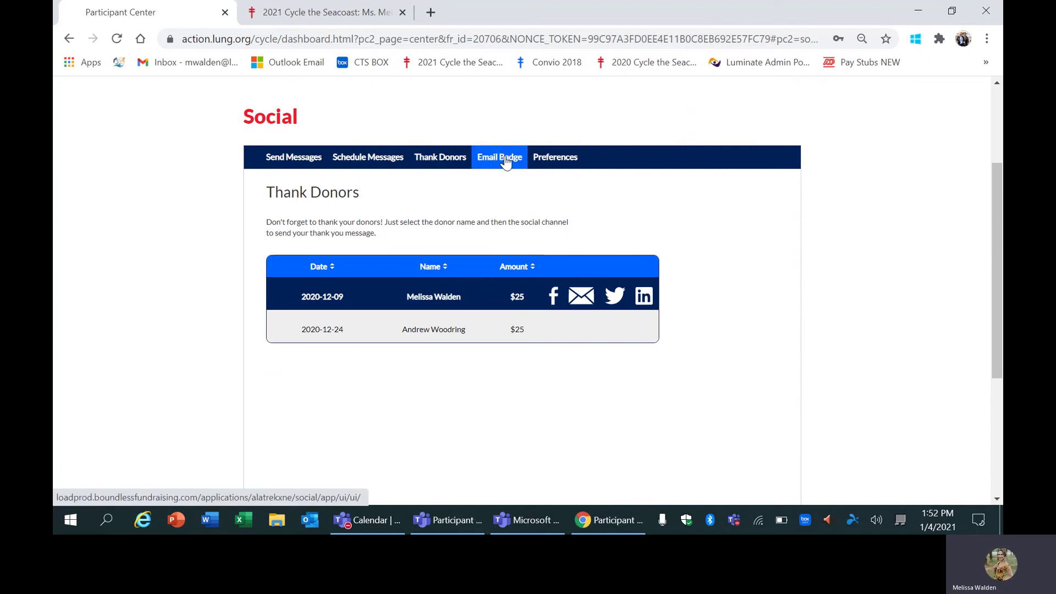
scroll(642, 262, up, 3)
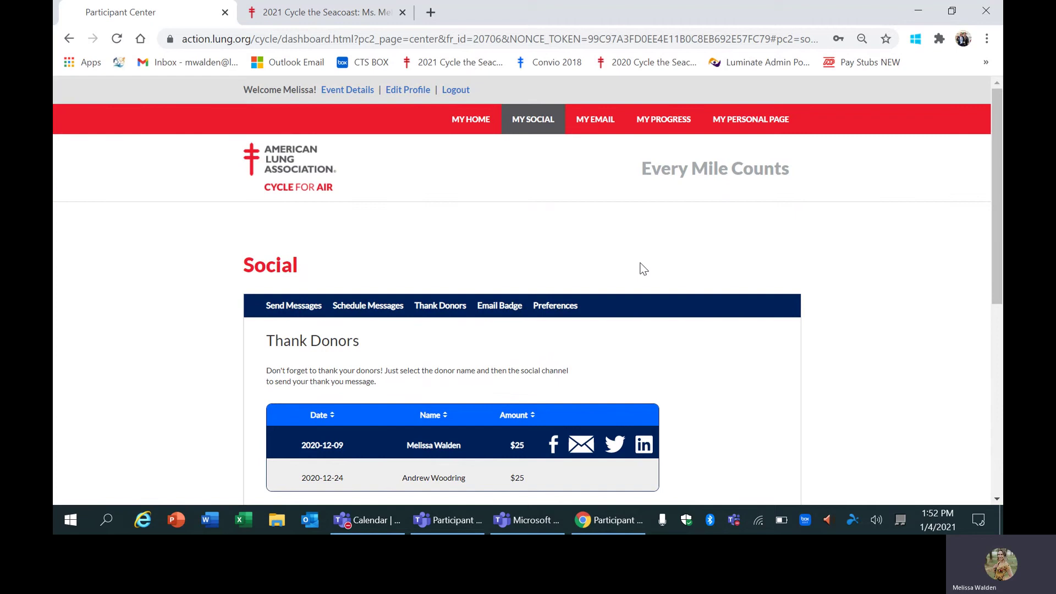
Go back to MY HOME to see $50.00 raised of the $400.00 goal.
click(489, 130)
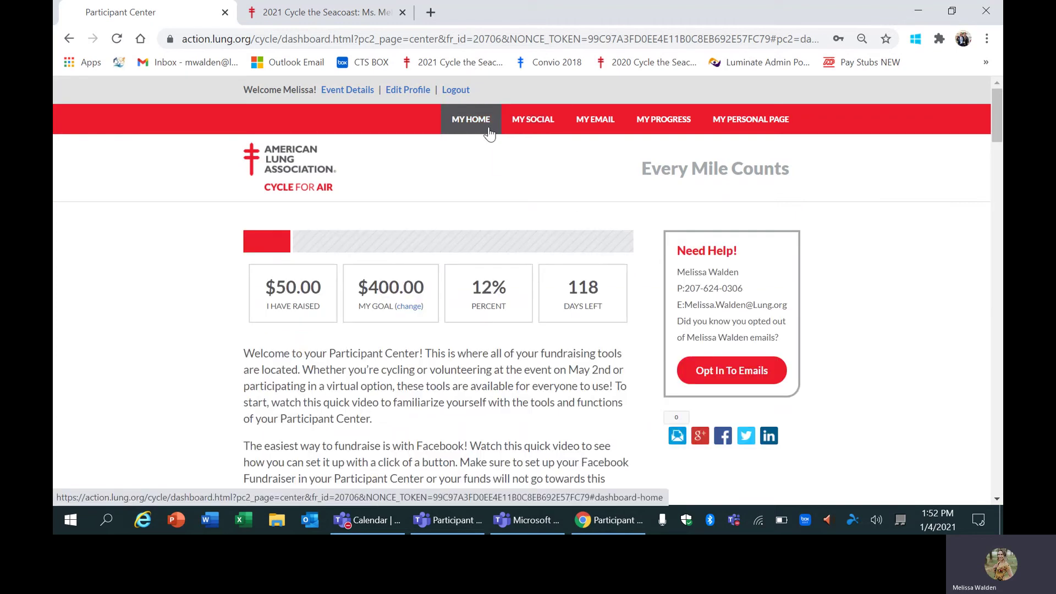